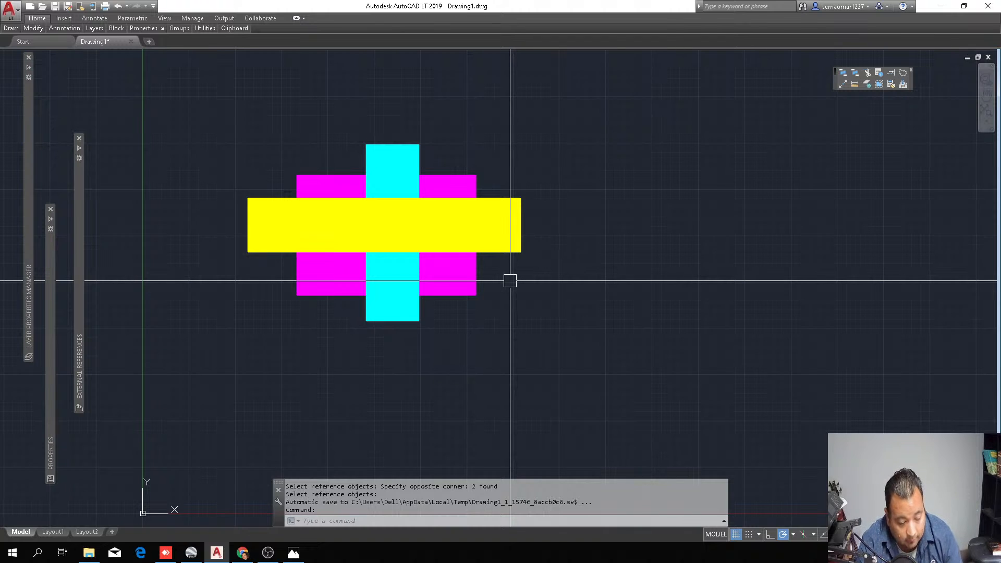
Erase all the overlapping magenta, cyan and yellow rectangles together with their hatches
{"action": "type", "text": "E"}
{"action": "key", "text": "Return"}
{"action": "left_click", "coordinate": [616, 124]}
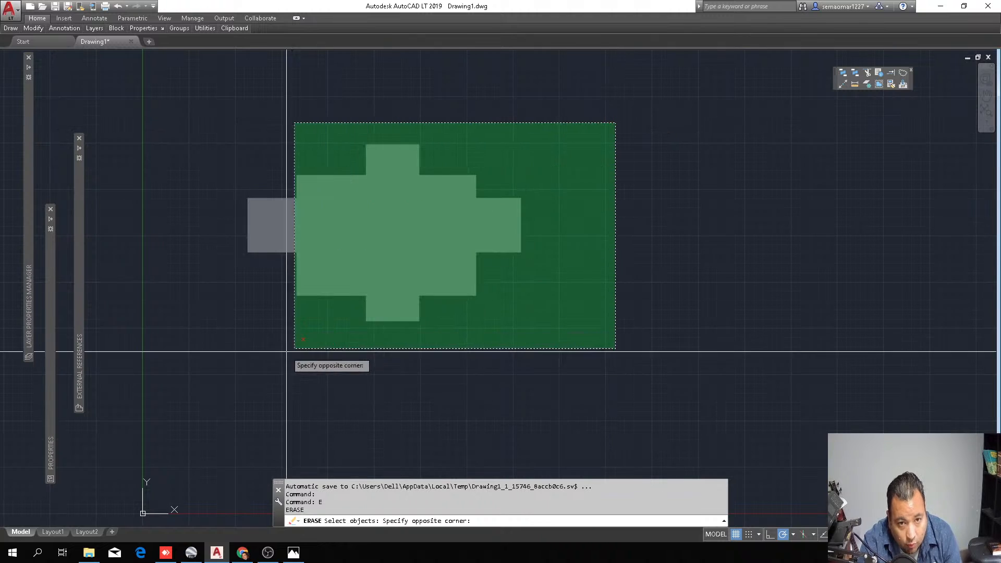
{"action": "left_click", "coordinate": [209, 365]}
{"action": "key", "text": "Return"}
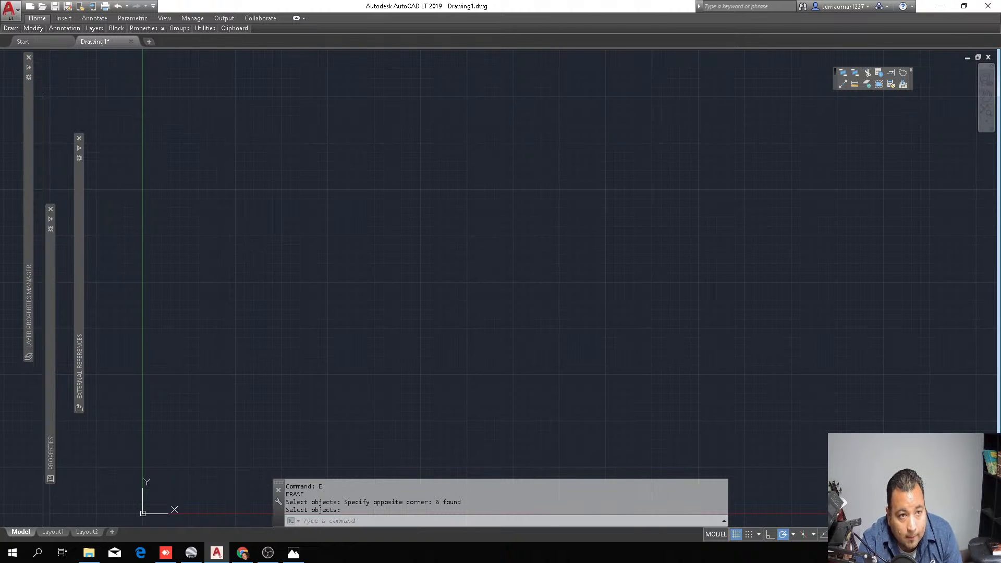
Make the magenta Layer1 the current layer
{"action": "mouse_move", "coordinate": [99, 30]}
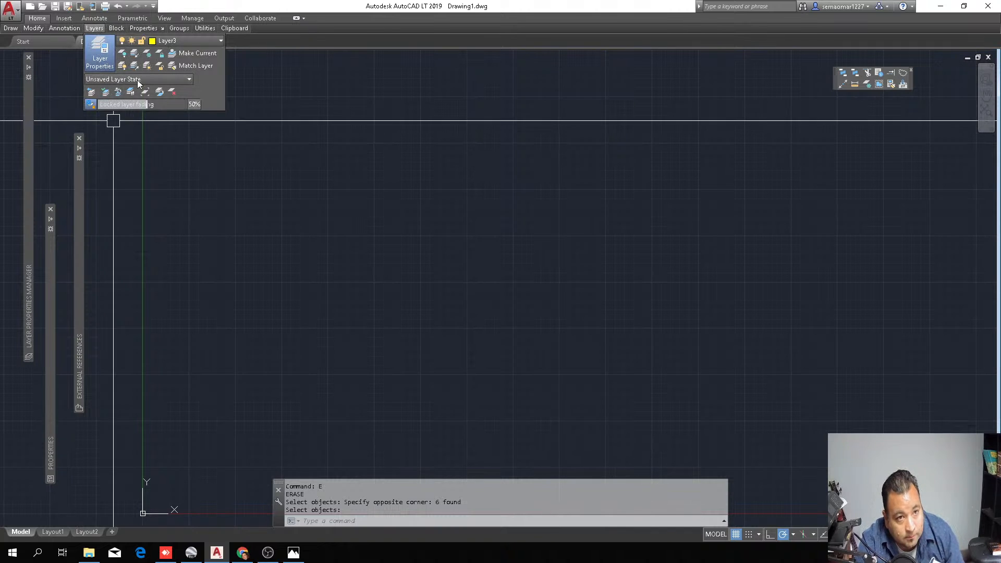
{"action": "left_click", "coordinate": [180, 41]}
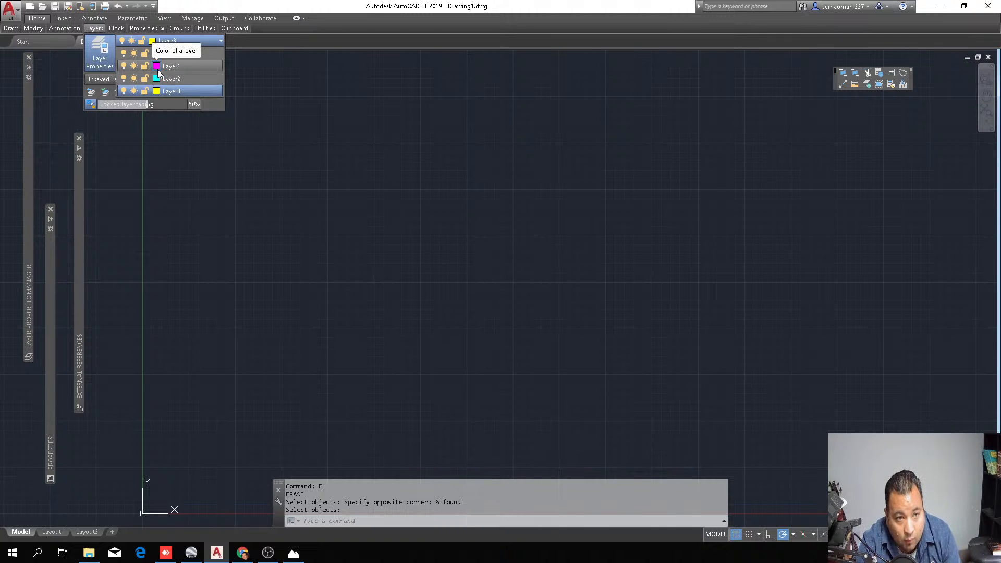
{"action": "key", "text": "Escape"}
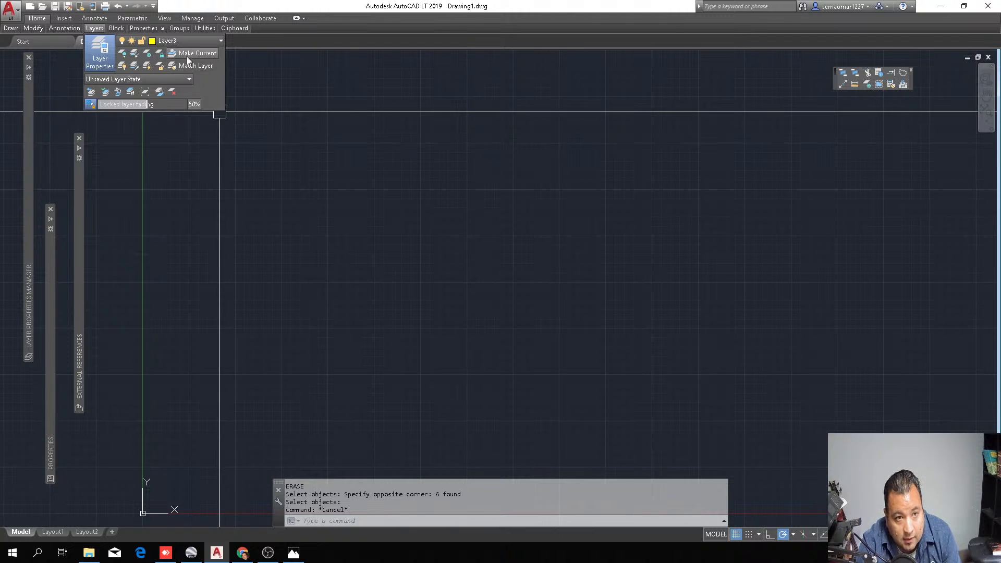
{"action": "left_click", "coordinate": [190, 41]}
{"action": "left_click", "coordinate": [178, 67]}
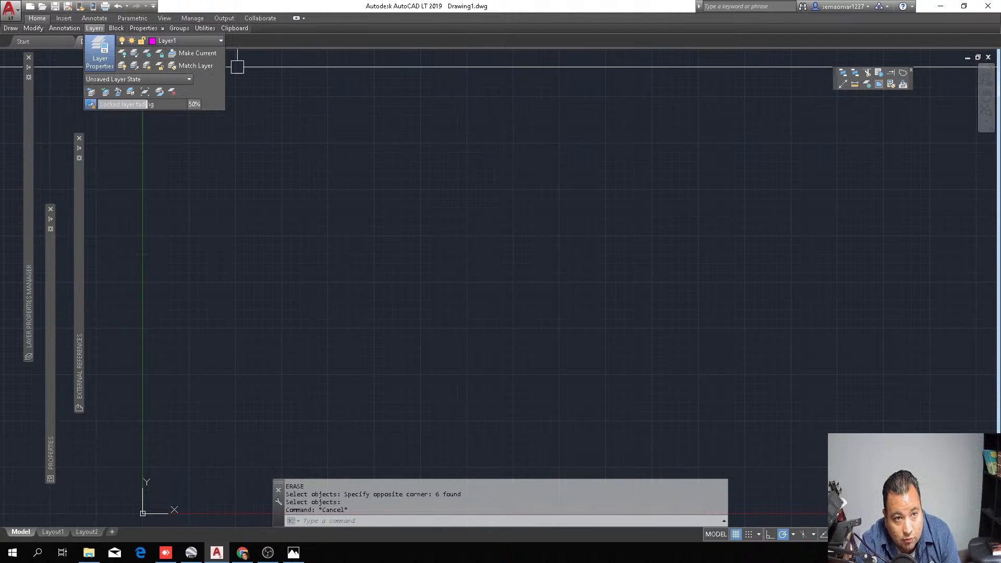
{"action": "key", "text": "Escape"}
Draw a rectangle, wider than it is tall, in the empty area up and to the right of the origin
{"action": "mouse_move", "coordinate": [36, 27]}
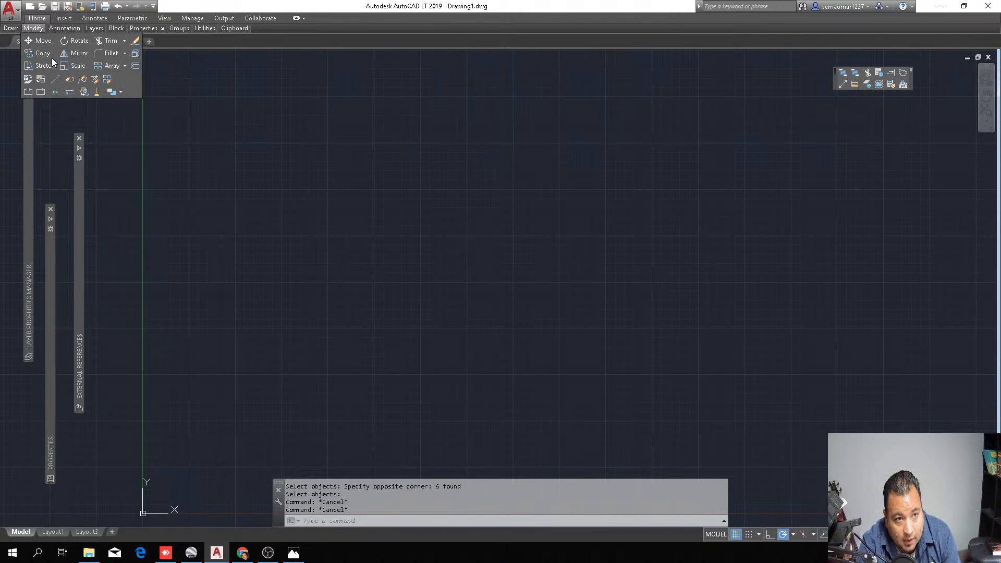
{"action": "left_click", "coordinate": [102, 52]}
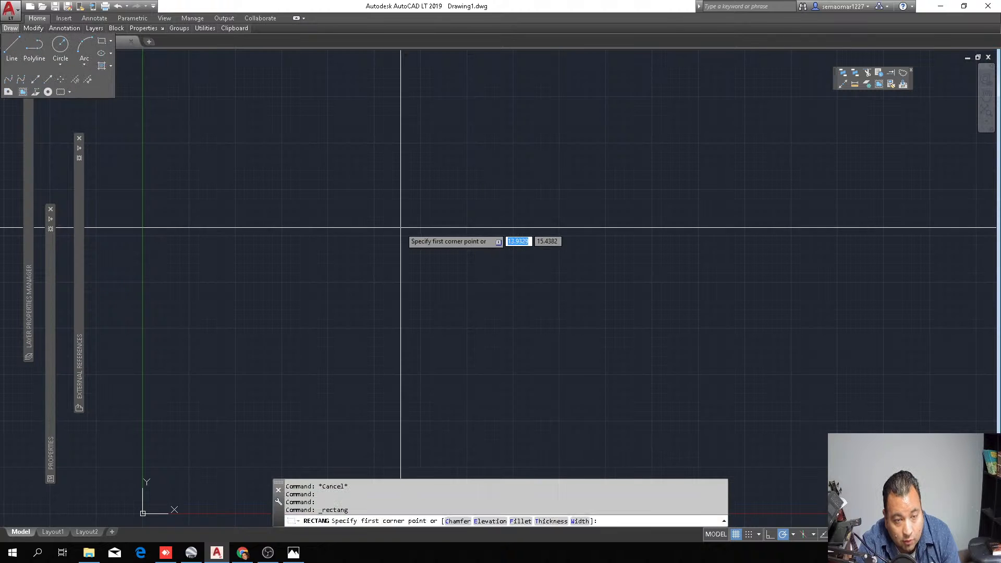
{"action": "left_click", "coordinate": [244, 186]}
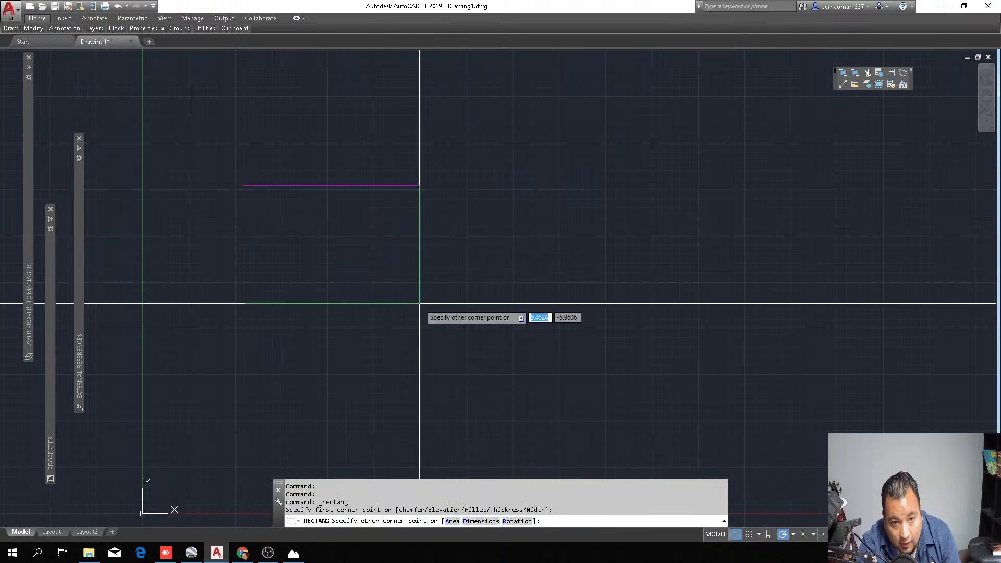
{"action": "left_click", "coordinate": [433, 322]}
{"action": "key", "text": "Escape"}
{"action": "key", "text": "Escape"}
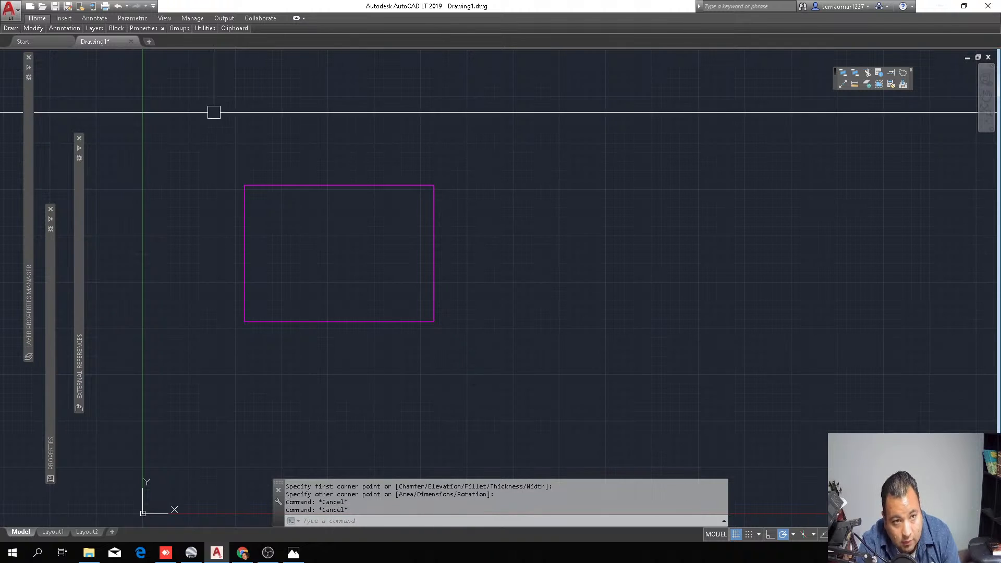
Fill the magenta rectangle with a solid hatch, using its outline as the boundary
{"action": "type", "text": "h"}
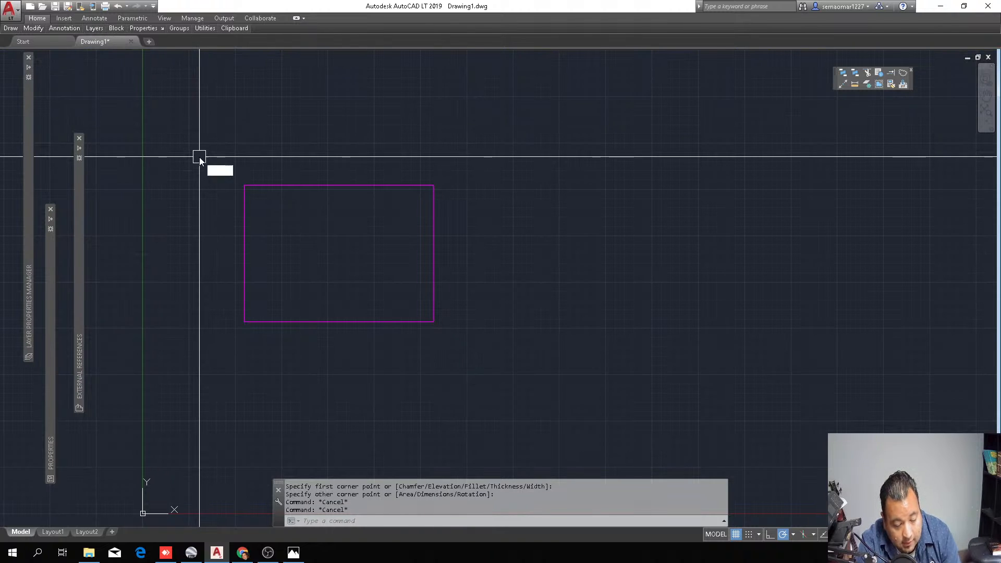
{"action": "key", "text": "Return"}
{"action": "left_click", "coordinate": [312, 185]}
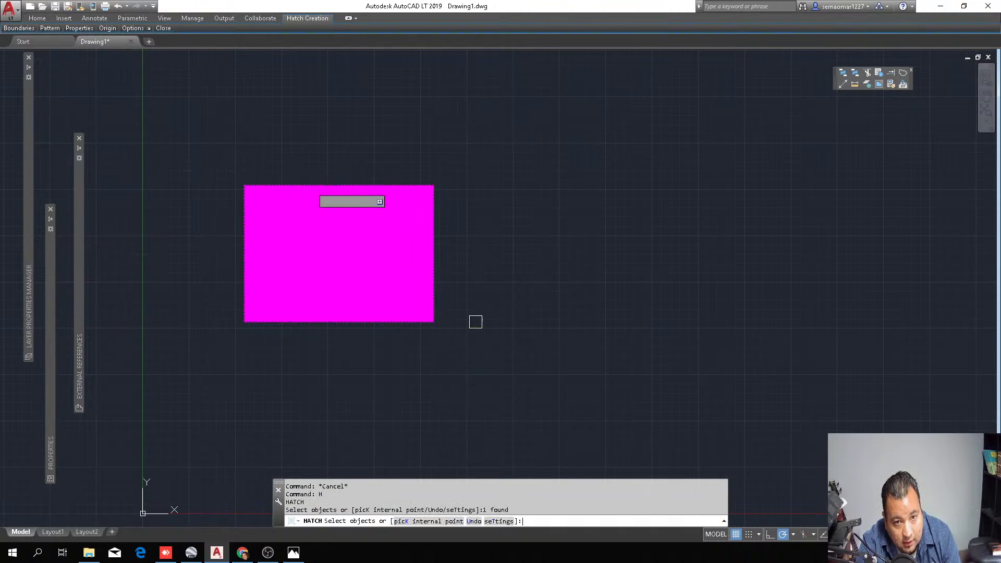
{"action": "key", "text": "Return"}
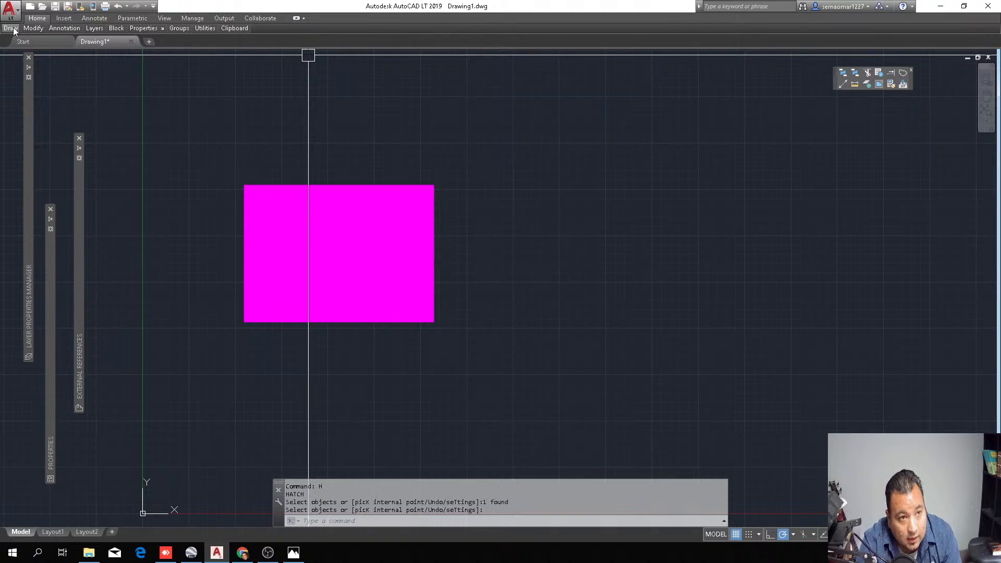
Make Layer2 current and draw a tall, narrow rectangle crossing the magenta one and extending past its upper and lower edges
{"action": "mouse_move", "coordinate": [10, 28]}
{"action": "mouse_move", "coordinate": [87, 30]}
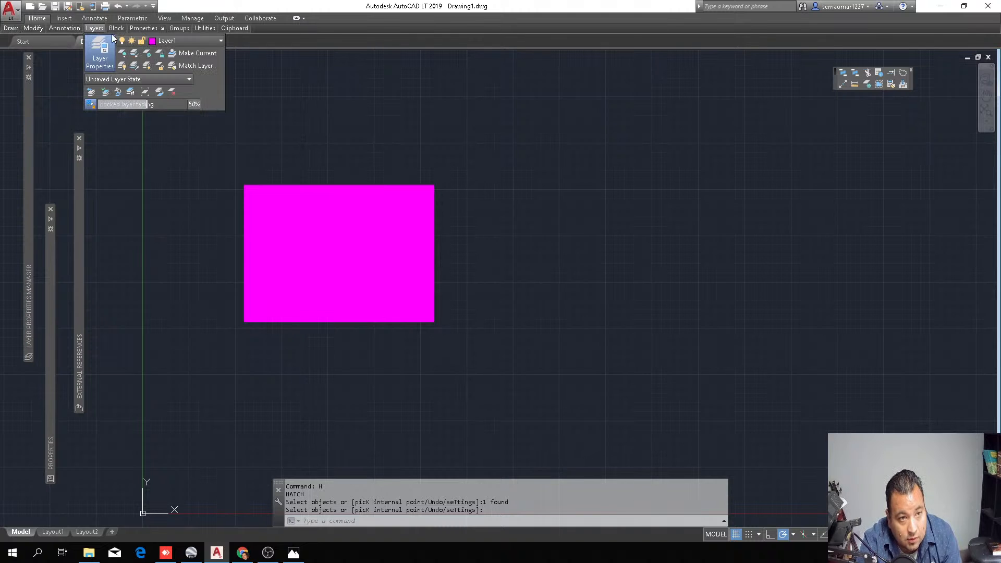
{"action": "left_click", "coordinate": [170, 42]}
{"action": "left_click", "coordinate": [164, 80]}
{"action": "mouse_move", "coordinate": [10, 28]}
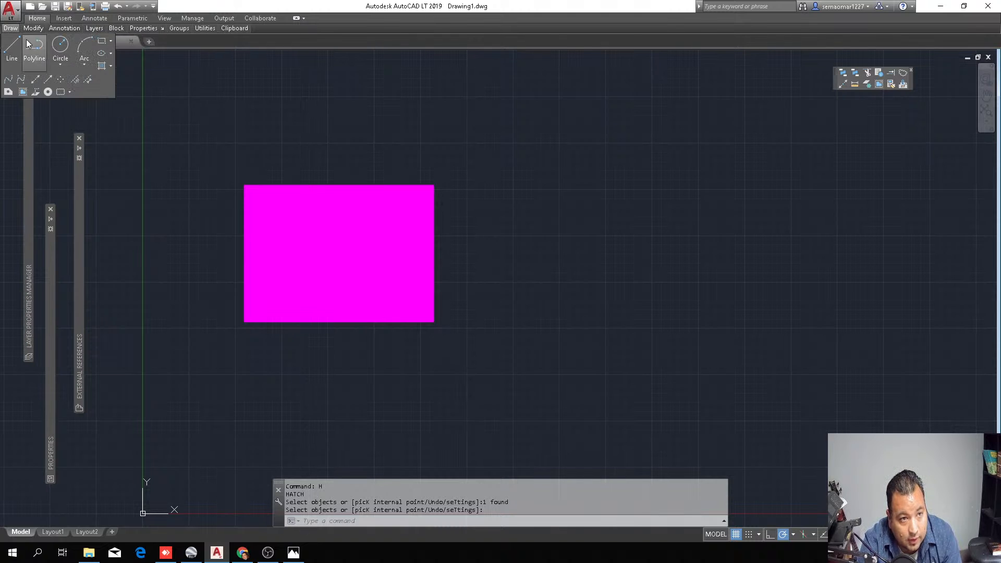
{"action": "left_click", "coordinate": [102, 41]}
{"action": "left_click", "coordinate": [313, 144]}
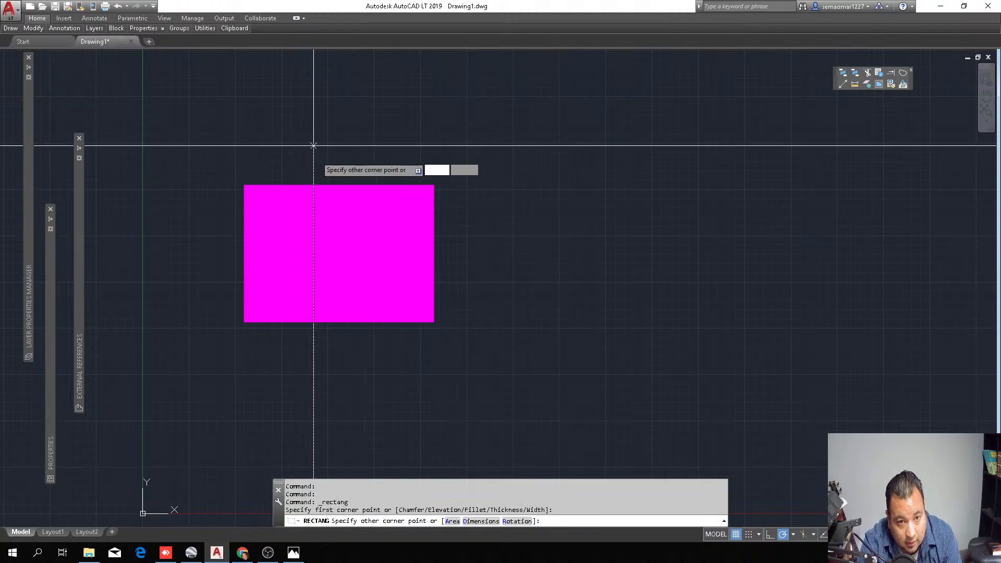
{"action": "left_click", "coordinate": [379, 372]}
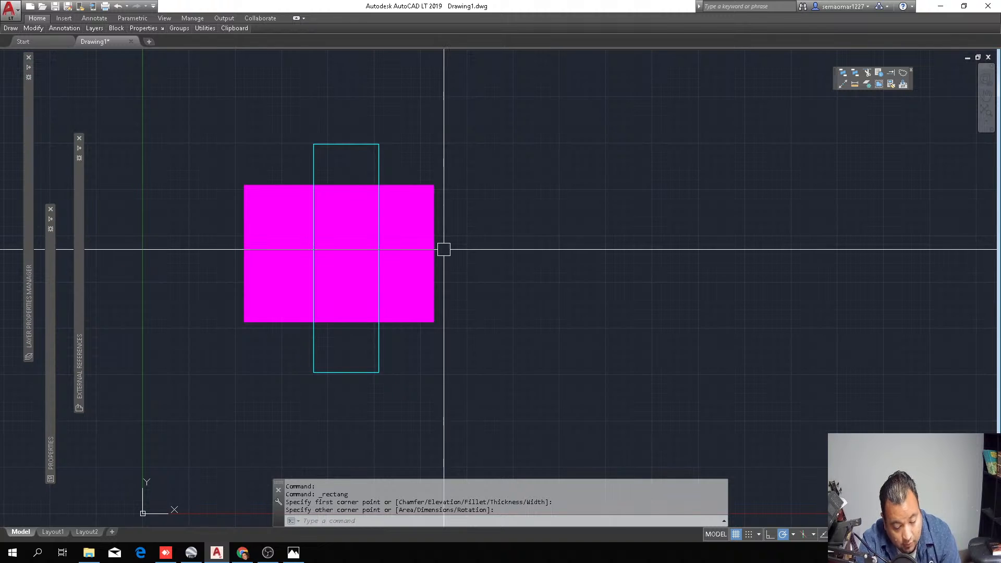
Fill the tall cyan rectangle with a solid hatch, using its outline as the boundary
{"action": "type", "text": "h"}
{"action": "key", "text": "Return"}
{"action": "left_click", "coordinate": [378, 154]}
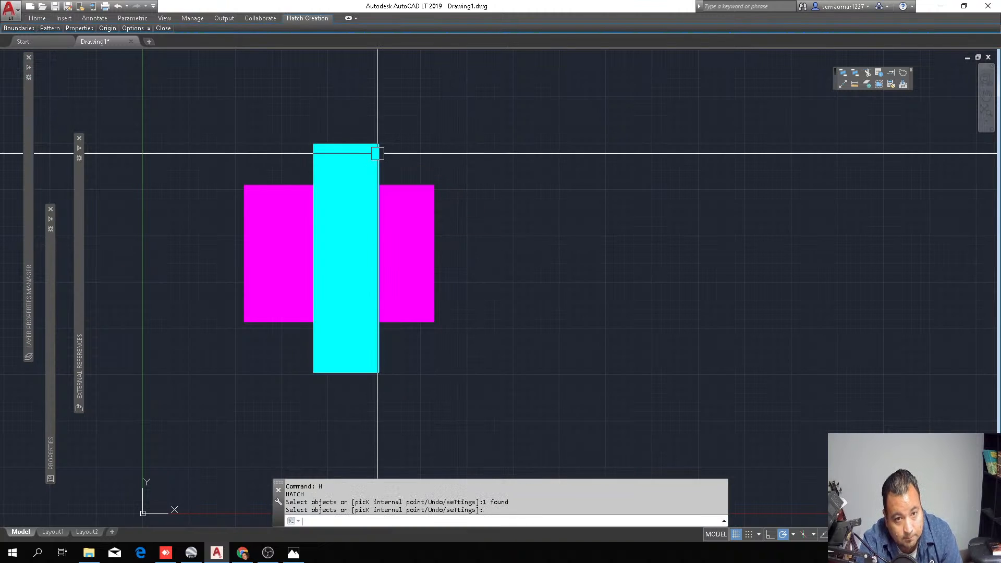
{"action": "key", "text": "Escape"}
{"action": "key", "text": "Escape"}
{"action": "mouse_move", "coordinate": [10, 28]}
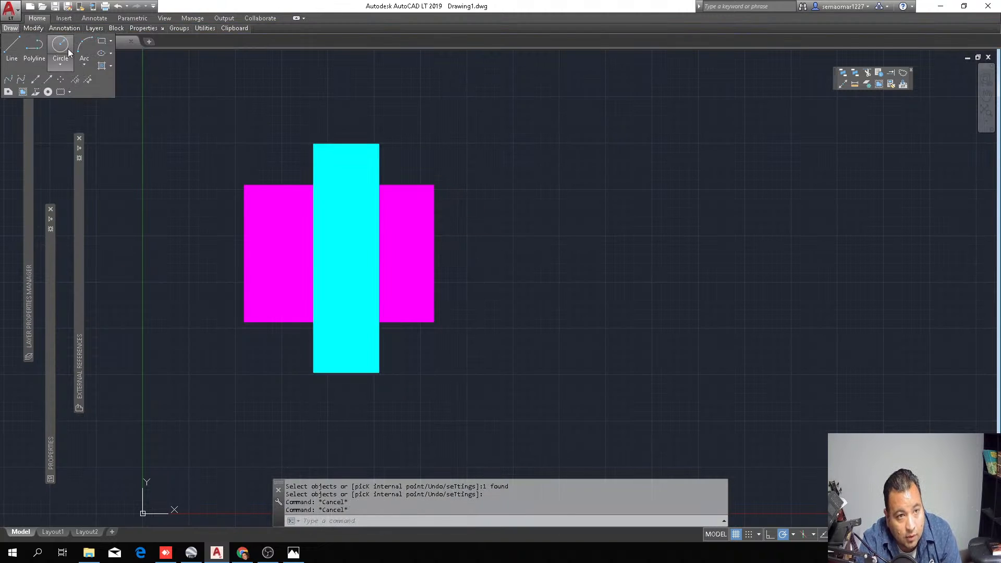
{"action": "left_click", "coordinate": [102, 41]}
{"action": "left_click", "coordinate": [186, 217]}
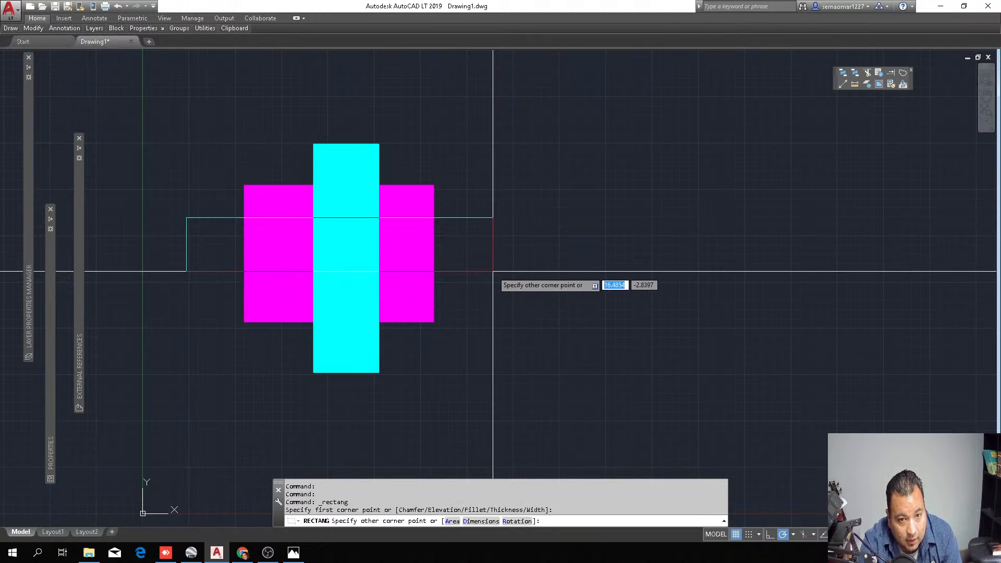
{"action": "key", "text": "Escape"}
Make Layer3 current and draw a wide, low rectangle across the middle of the magenta and cyan shapes, extending past both sides
{"action": "mouse_move", "coordinate": [95, 30]}
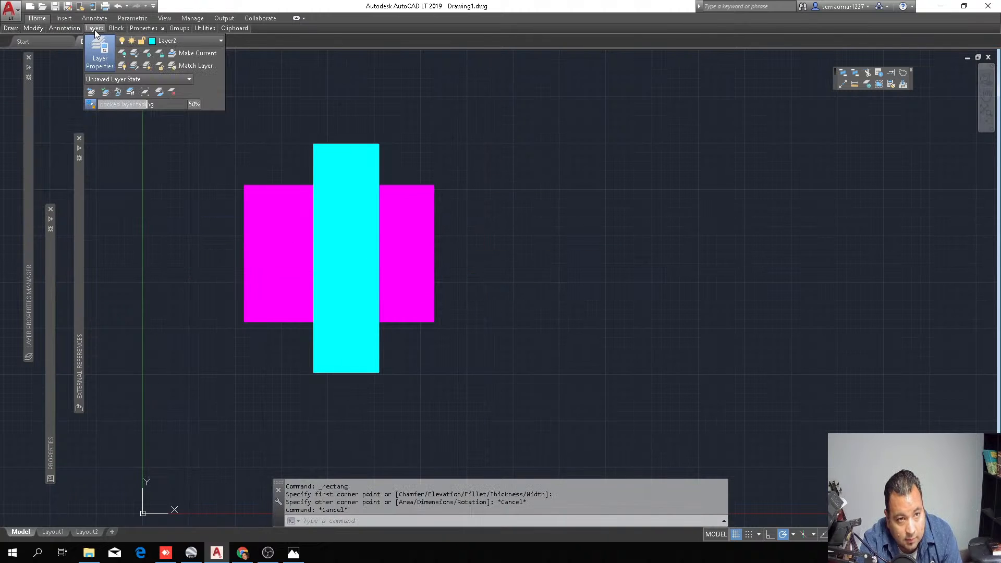
{"action": "left_click", "coordinate": [171, 41]}
{"action": "left_click", "coordinate": [176, 91]}
{"action": "mouse_move", "coordinate": [11, 28]}
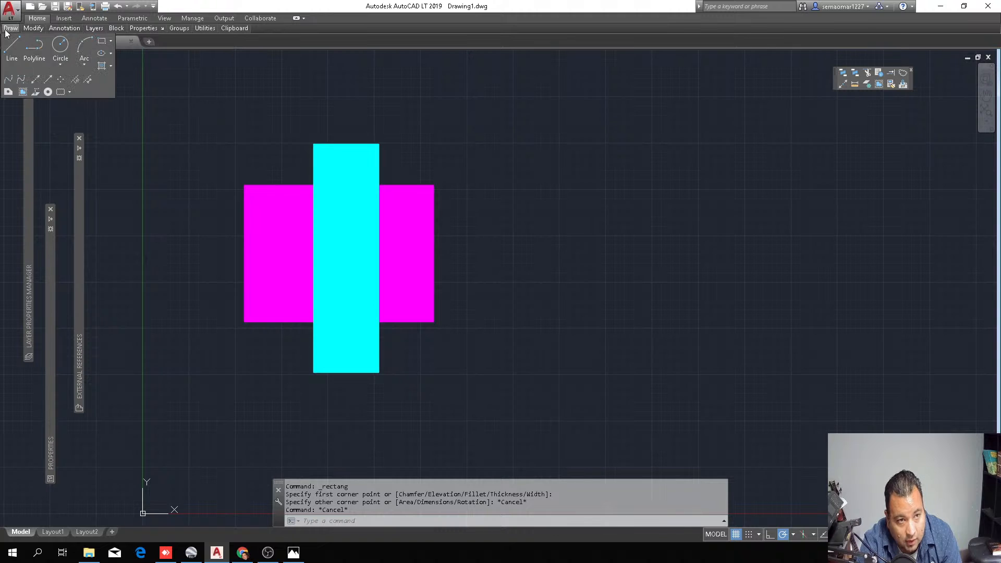
{"action": "left_click", "coordinate": [101, 41]}
{"action": "left_click", "coordinate": [217, 215]}
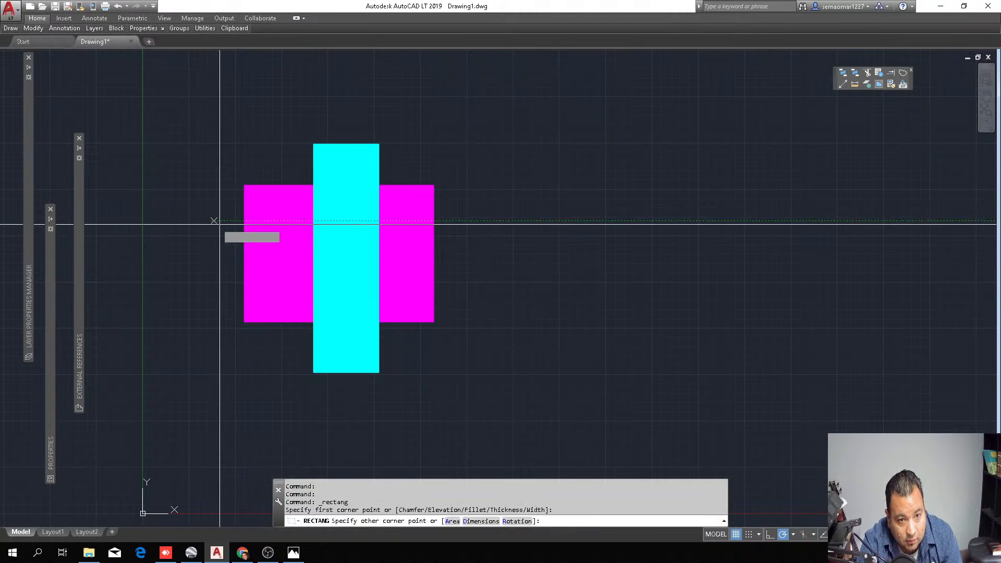
{"action": "left_click", "coordinate": [476, 277]}
{"action": "key", "text": "Escape"}
Fill the wide yellow rectangle with a solid hatch, using its outline as the boundary
{"action": "type", "text": "h"}
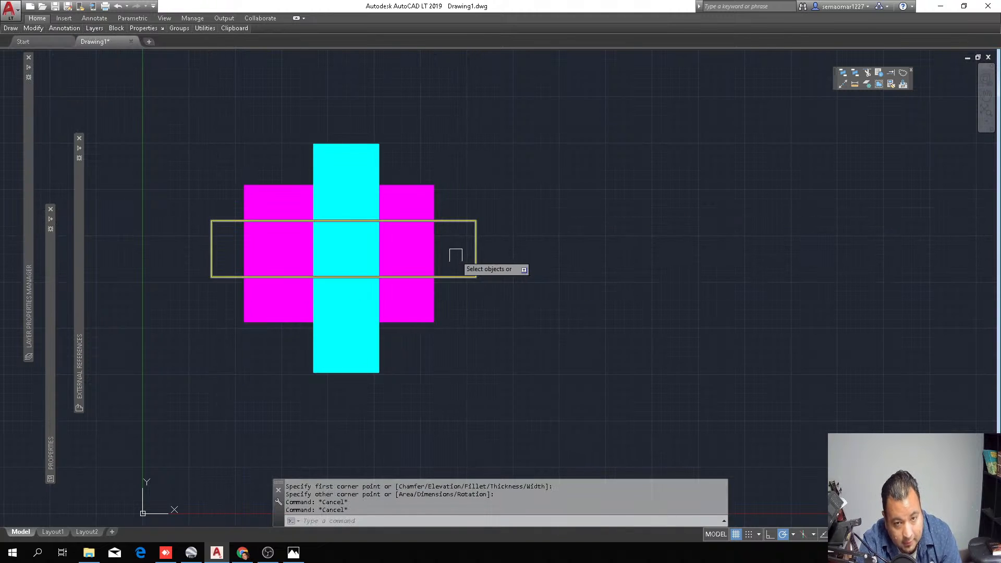
{"action": "key", "text": "Return"}
{"action": "left_click", "coordinate": [476, 224]}
{"action": "key", "text": "Escape"}
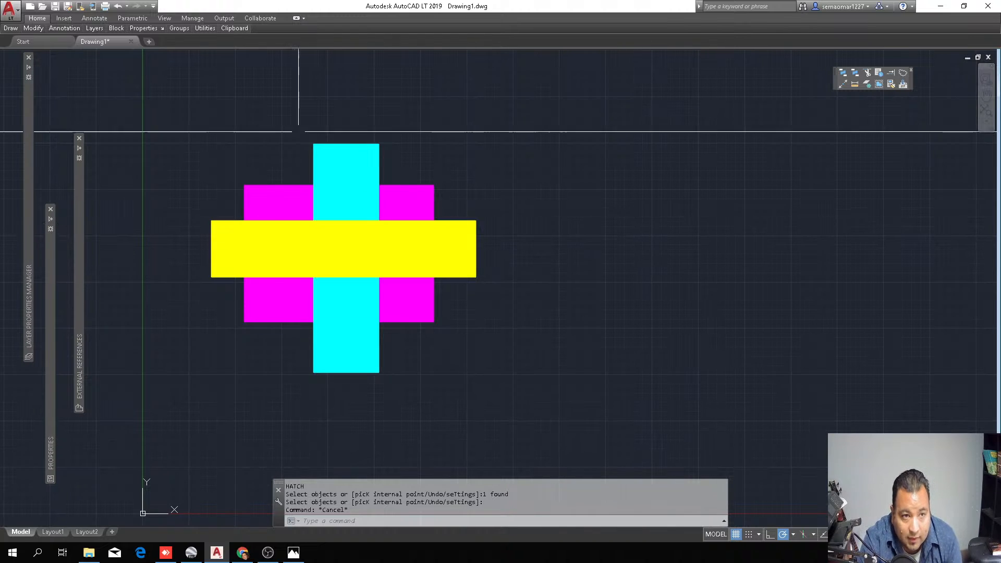
Bring the magenta rectangle and its hatch to the front of all other objects
{"action": "mouse_move", "coordinate": [21, 31]}
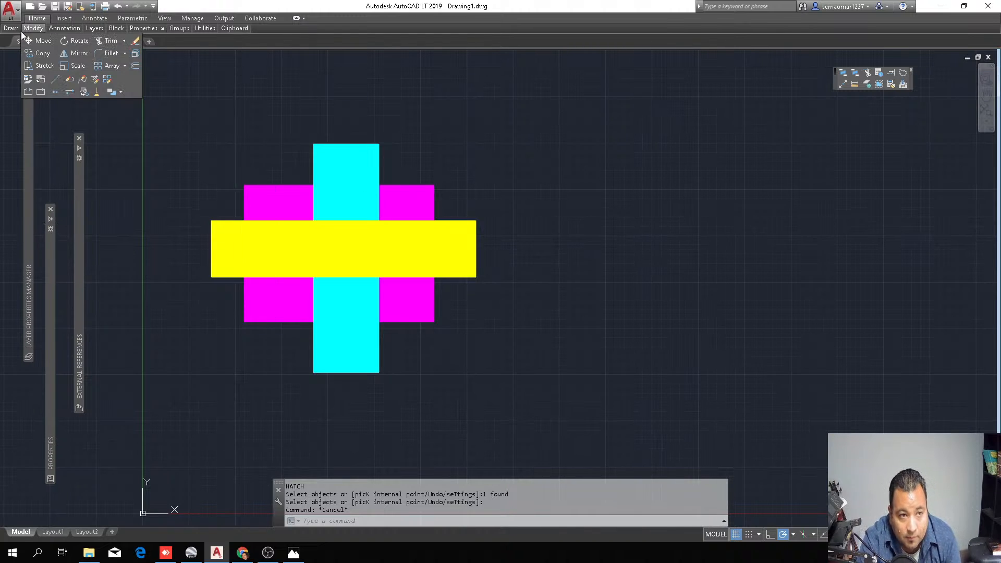
{"action": "left_click", "coordinate": [121, 92]}
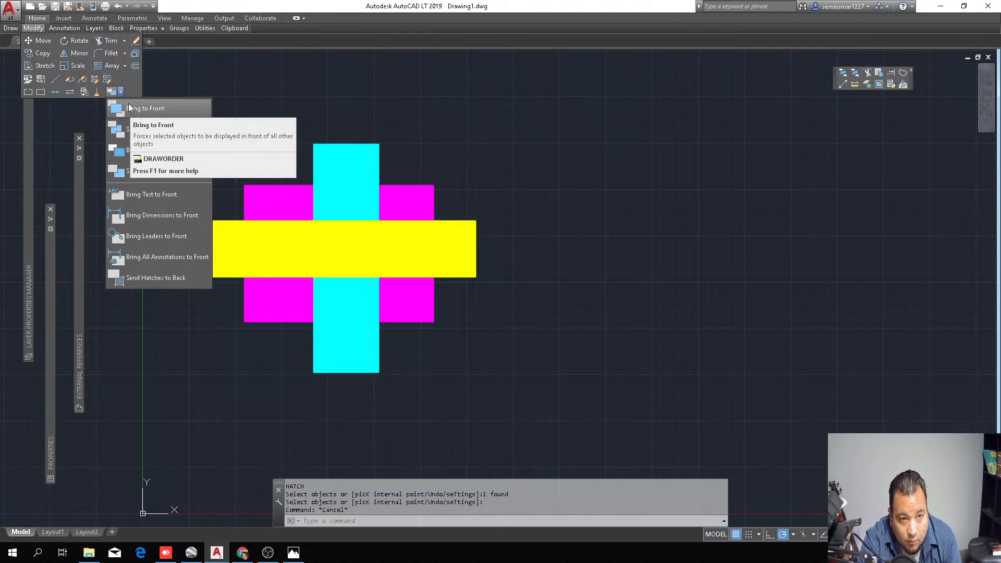
{"action": "left_click", "coordinate": [137, 107]}
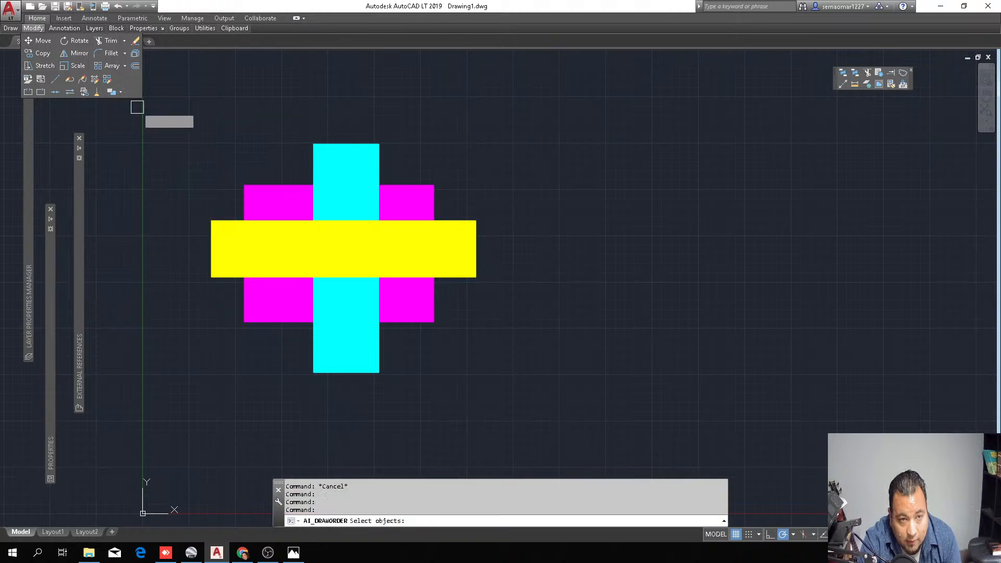
{"action": "left_click", "coordinate": [446, 171]}
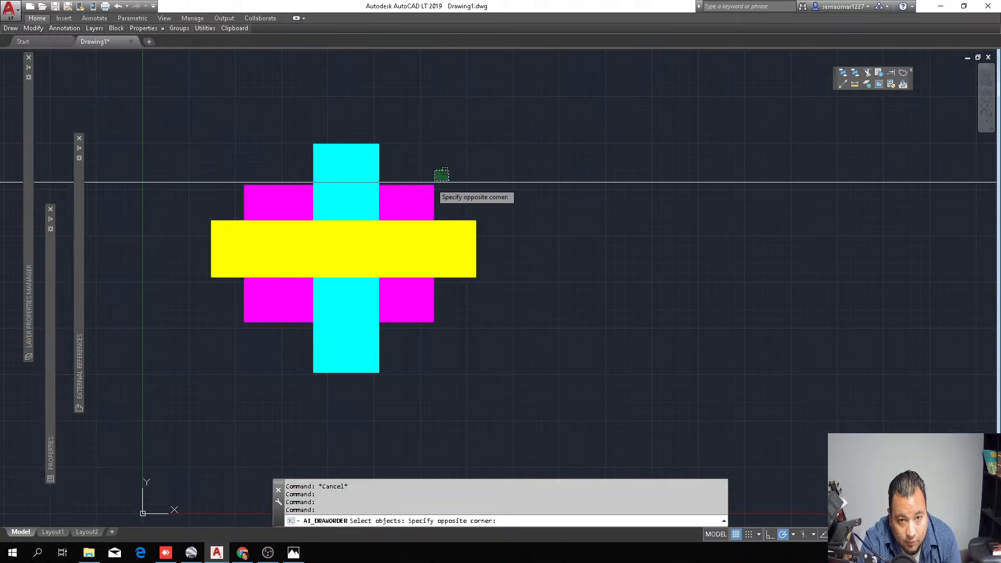
{"action": "left_click", "coordinate": [414, 201]}
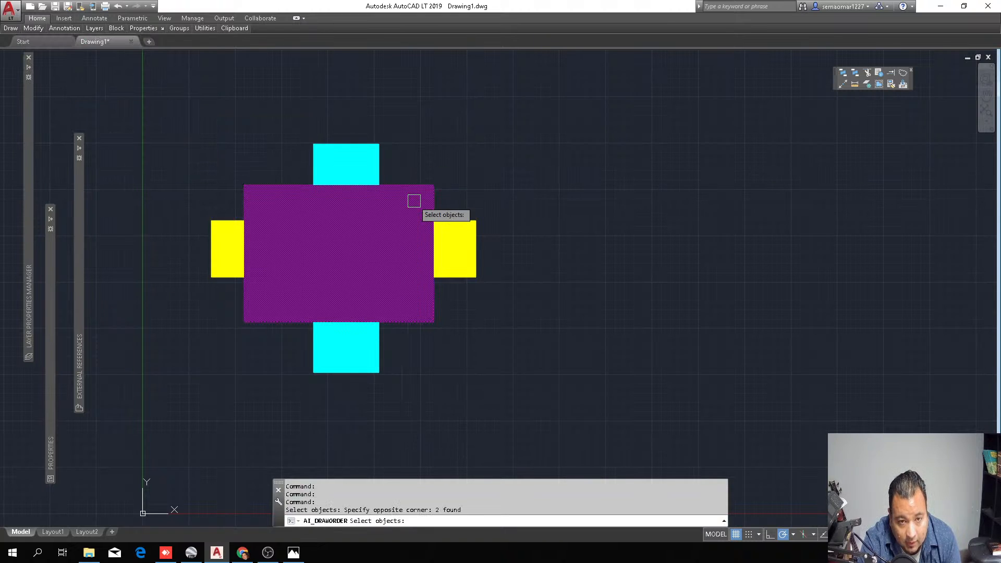
{"action": "key", "text": "Return"}
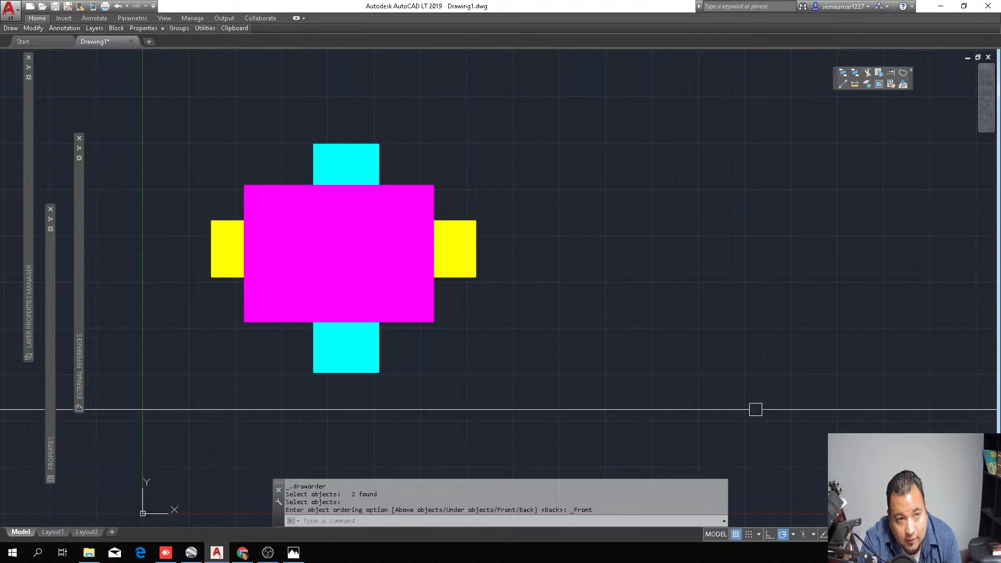
Bring the yellow rectangle and its hatch to the front of all other objects
{"action": "mouse_move", "coordinate": [25, 27]}
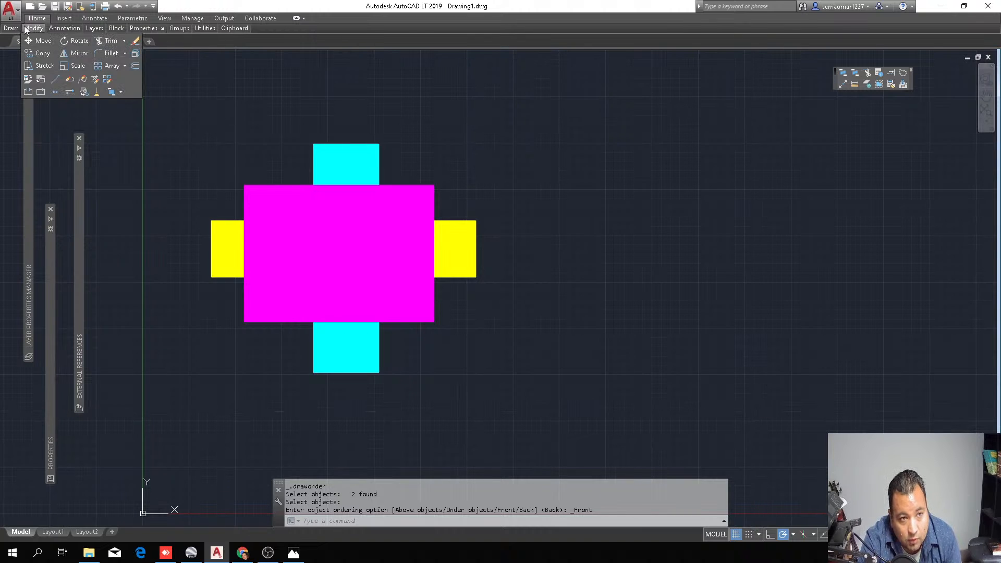
{"action": "left_click", "coordinate": [112, 94]}
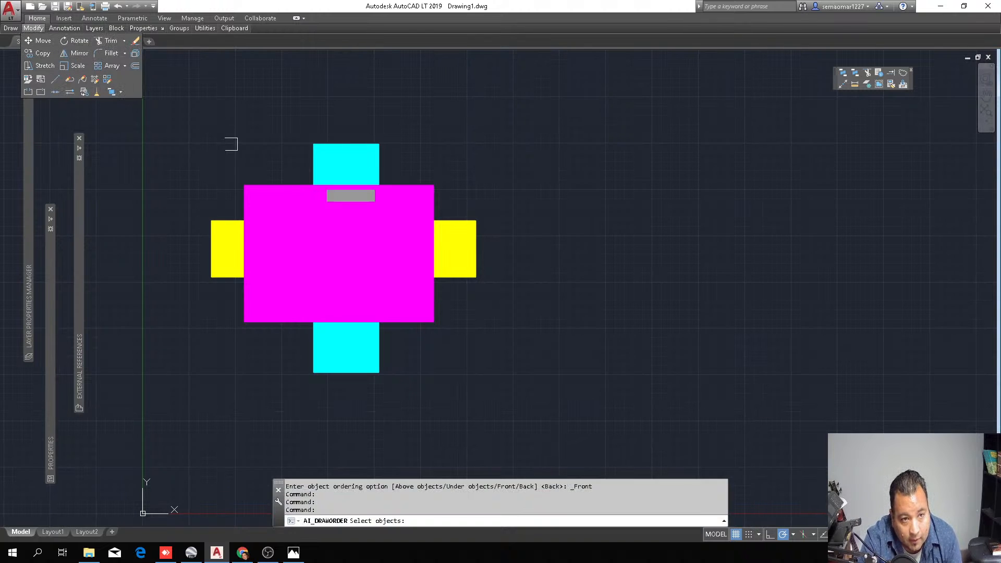
{"action": "left_click", "coordinate": [493, 197]}
{"action": "left_click", "coordinate": [469, 287]}
{"action": "key", "text": "Return"}
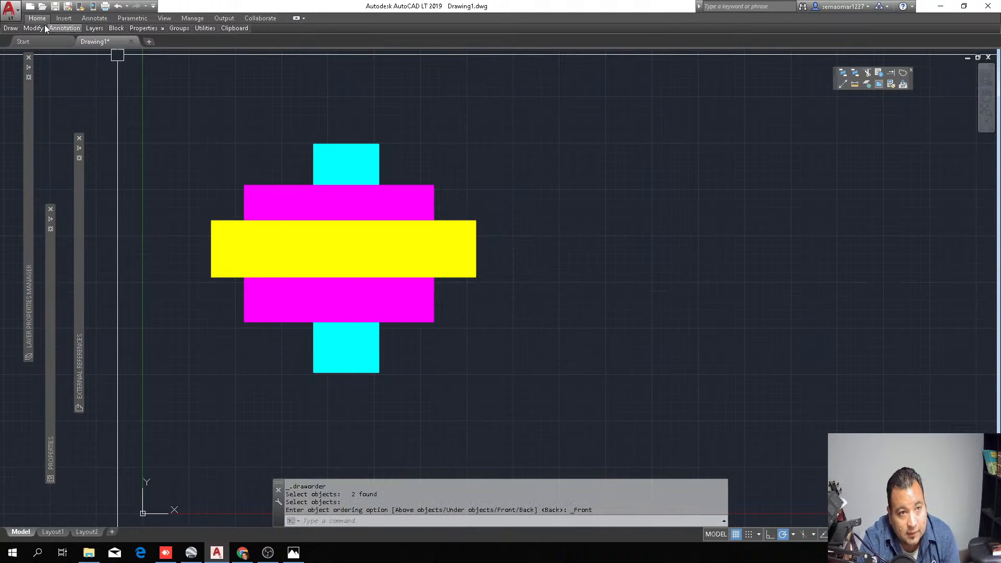
Send the wide yellow rectangle and its hatch to the back of all other objects
{"action": "mouse_move", "coordinate": [39, 29]}
{"action": "left_click", "coordinate": [120, 92]}
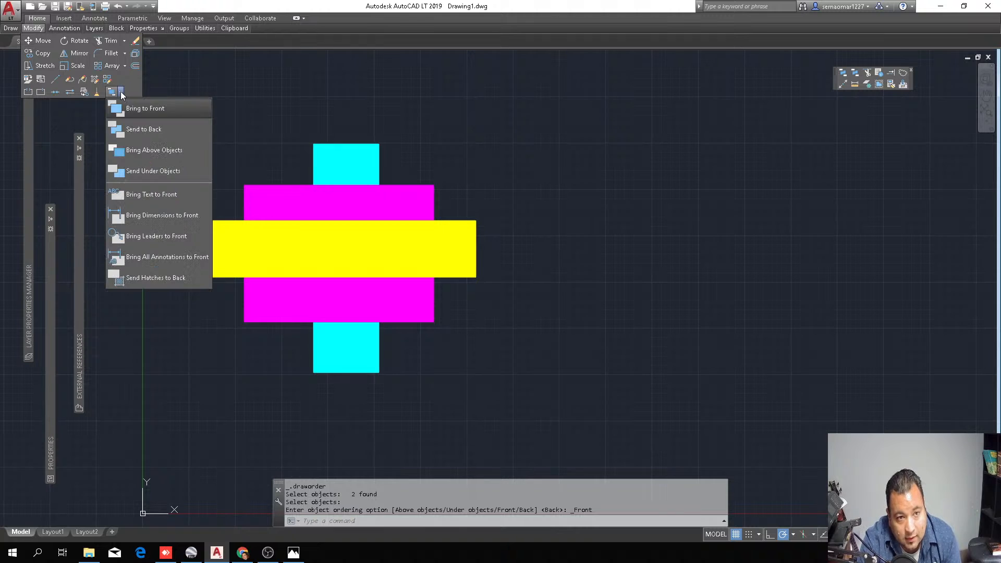
{"action": "left_click", "coordinate": [140, 130]}
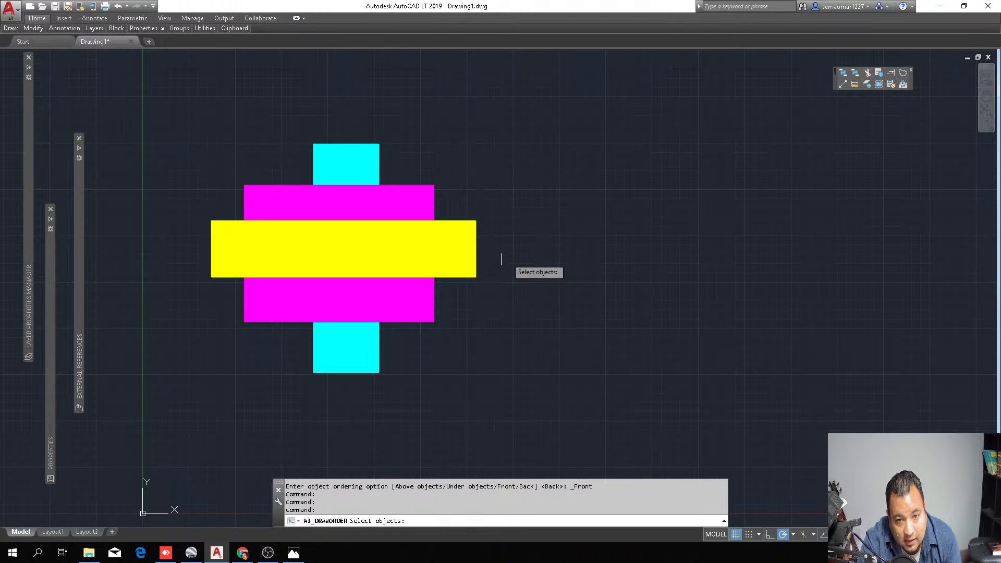
{"action": "left_click", "coordinate": [503, 258]}
{"action": "left_click", "coordinate": [466, 283]}
{"action": "key", "text": "Return"}
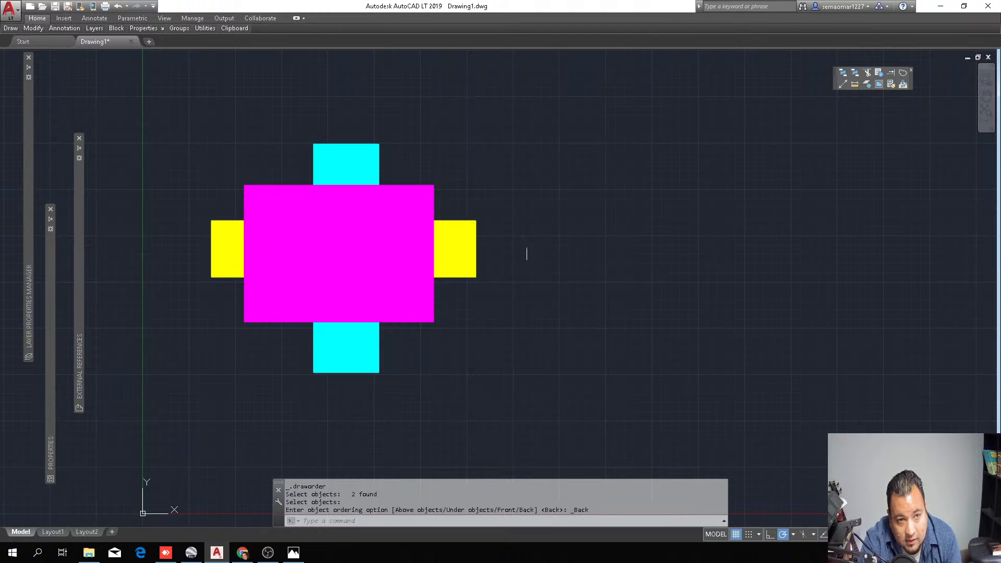
Send the magenta rectangle and its hatch to the back of all other objects
{"action": "mouse_move", "coordinate": [34, 28]}
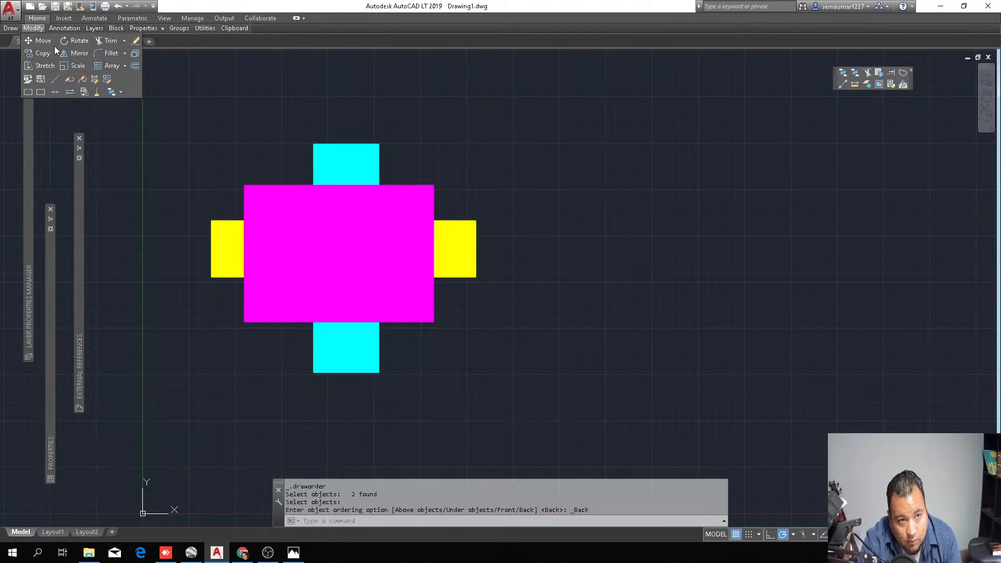
{"action": "left_click", "coordinate": [112, 92]}
{"action": "left_click", "coordinate": [449, 180]}
{"action": "left_click", "coordinate": [409, 201]}
{"action": "key", "text": "Return"}
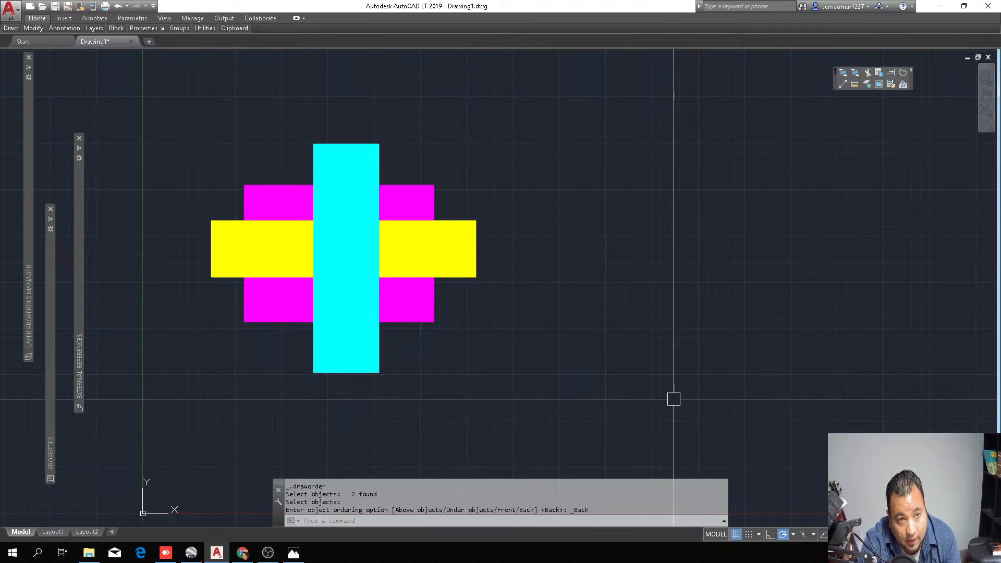
Bring the magenta rectangle and its hatch above the yellow rectangle and hatch, using the yellow shape as the reference
{"action": "mouse_move", "coordinate": [47, 33]}
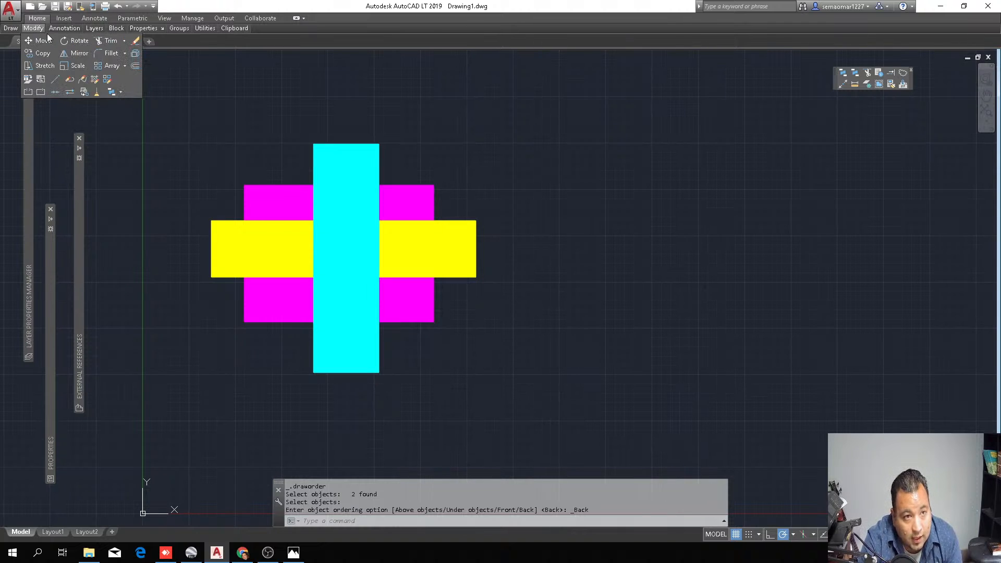
{"action": "left_click", "coordinate": [121, 92]}
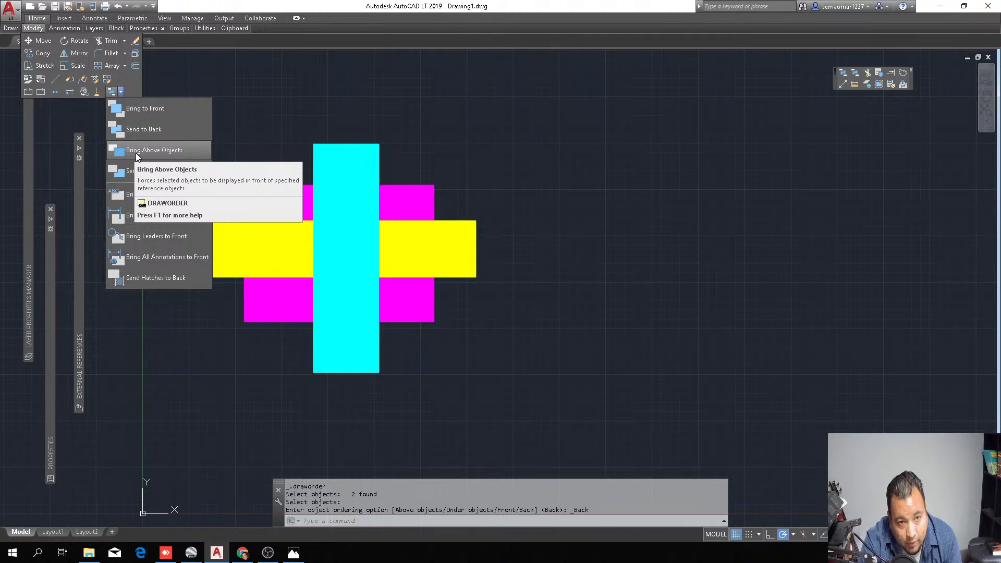
{"action": "left_click", "coordinate": [172, 151]}
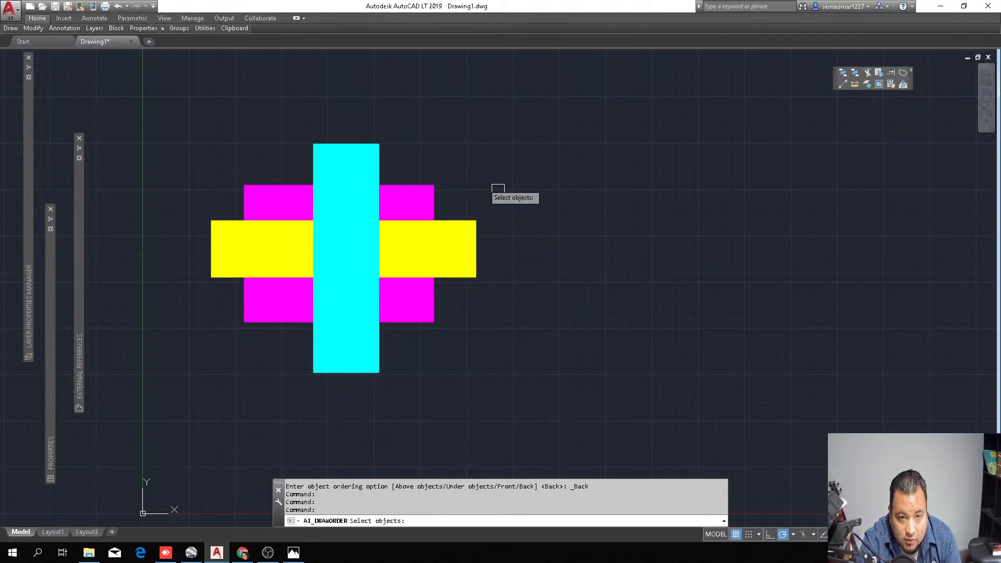
{"action": "left_click", "coordinate": [452, 173]}
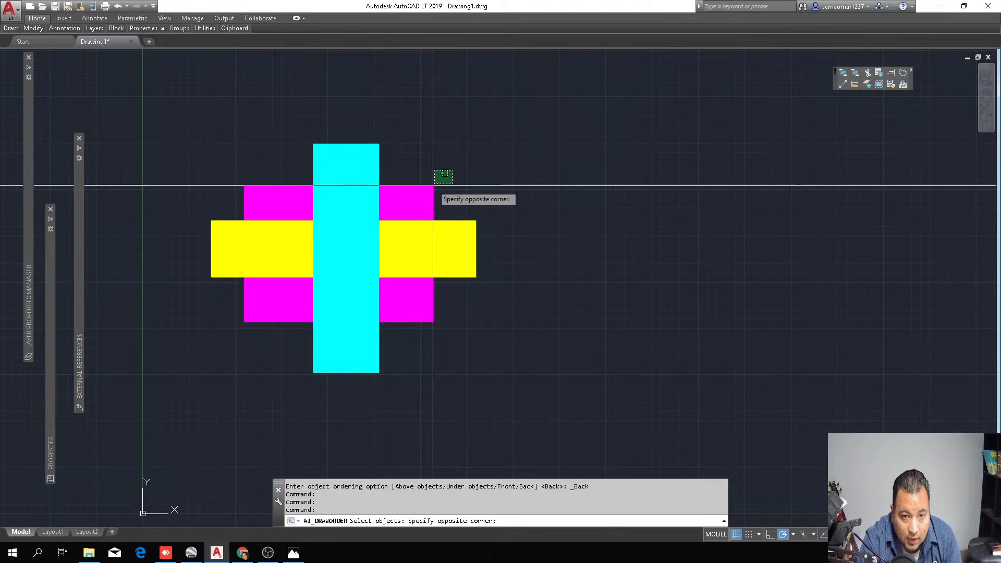
{"action": "left_click", "coordinate": [424, 195]}
{"action": "key", "text": "Return"}
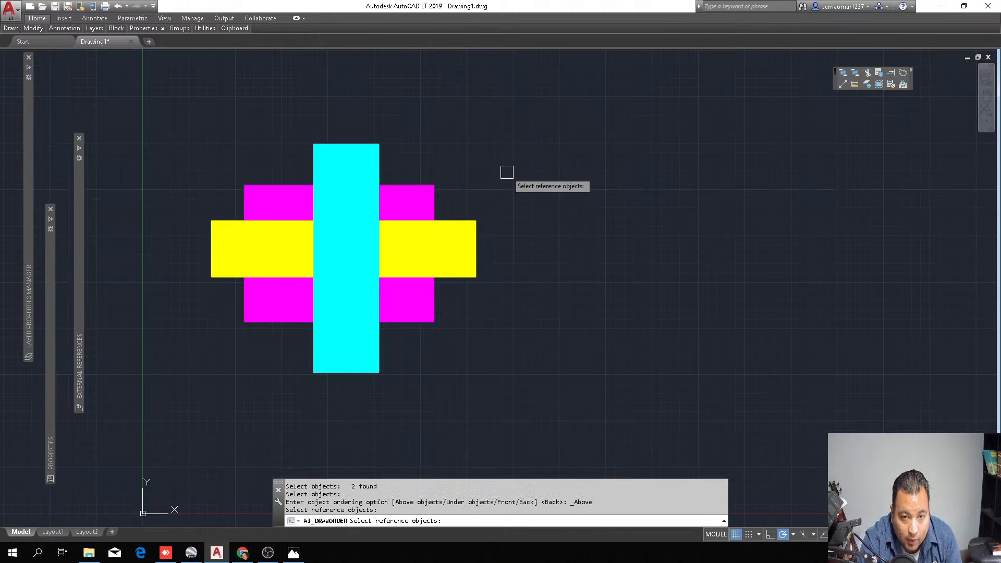
{"action": "left_click", "coordinate": [490, 292]}
{"action": "left_click", "coordinate": [469, 267]}
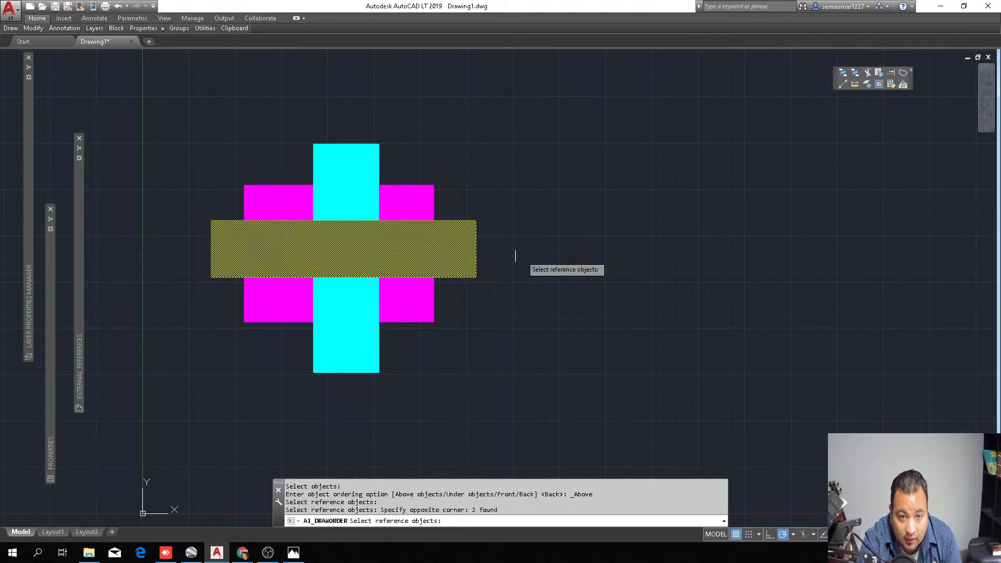
{"action": "key", "text": "Return"}
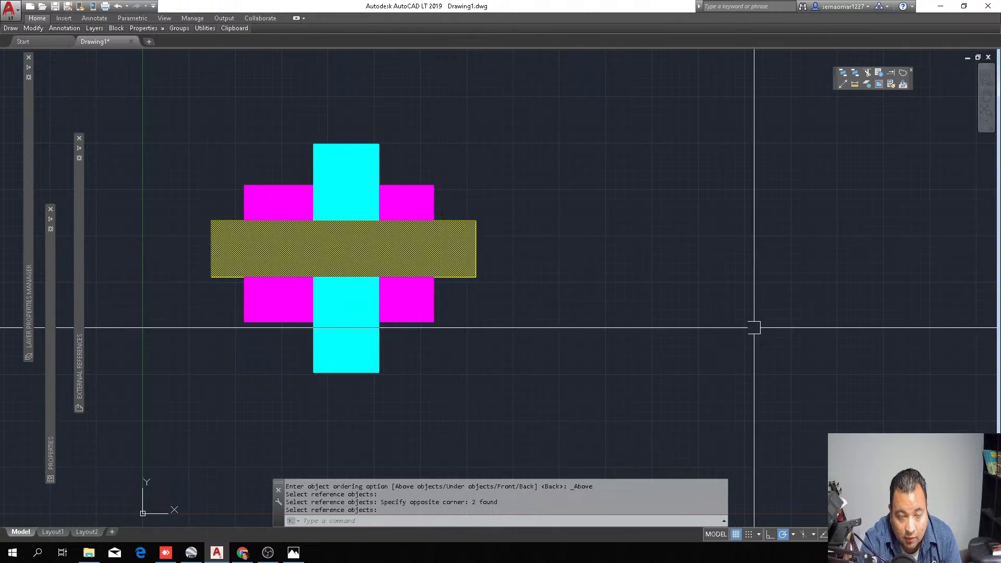
{"action": "key", "text": "Return"}
Bring the yellow rectangle and its hatch above the magenta rectangle and hatch, using the magenta shape as the reference
{"action": "mouse_move", "coordinate": [33, 28]}
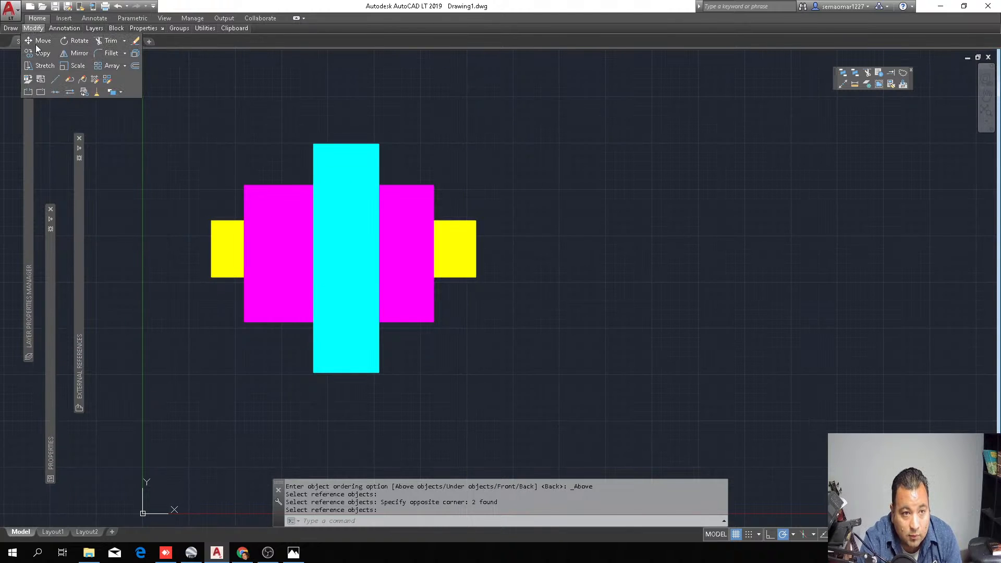
{"action": "left_click", "coordinate": [115, 92]}
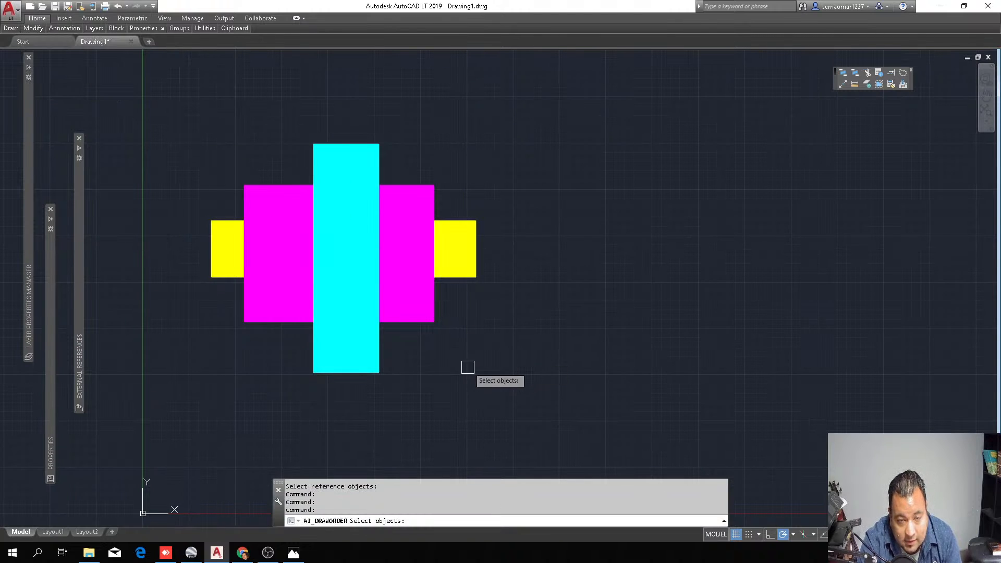
{"action": "left_click", "coordinate": [313, 209]}
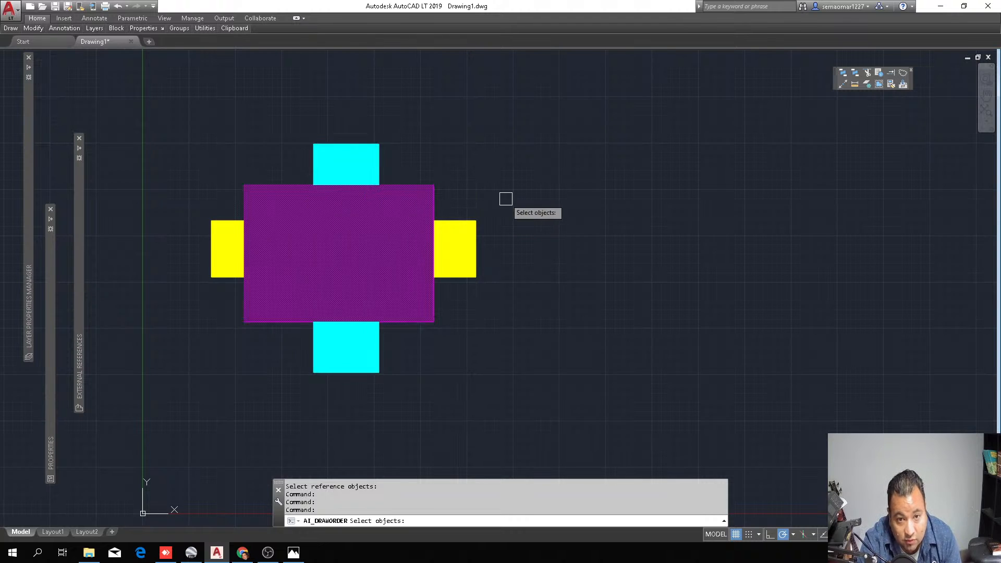
{"action": "left_click", "coordinate": [506, 199]}
{"action": "left_click", "coordinate": [474, 229]}
{"action": "key", "text": "Return"}
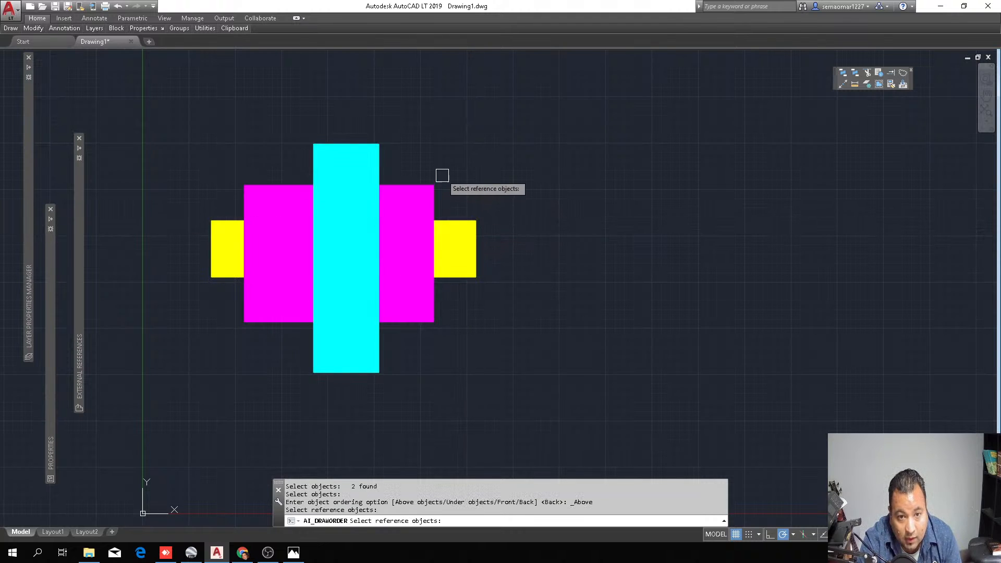
{"action": "left_click", "coordinate": [449, 173]}
{"action": "left_click", "coordinate": [414, 196]}
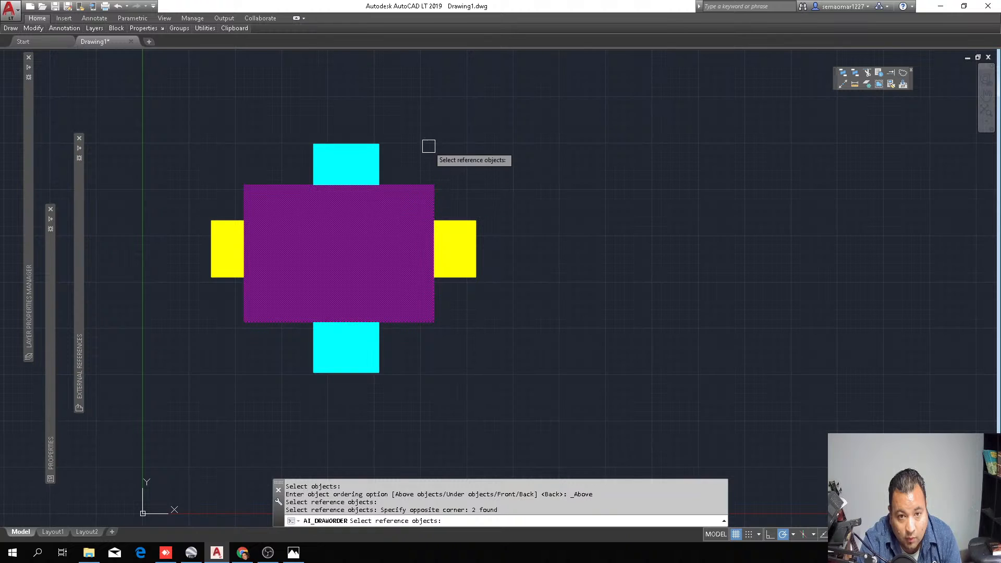
{"action": "key", "text": "Return"}
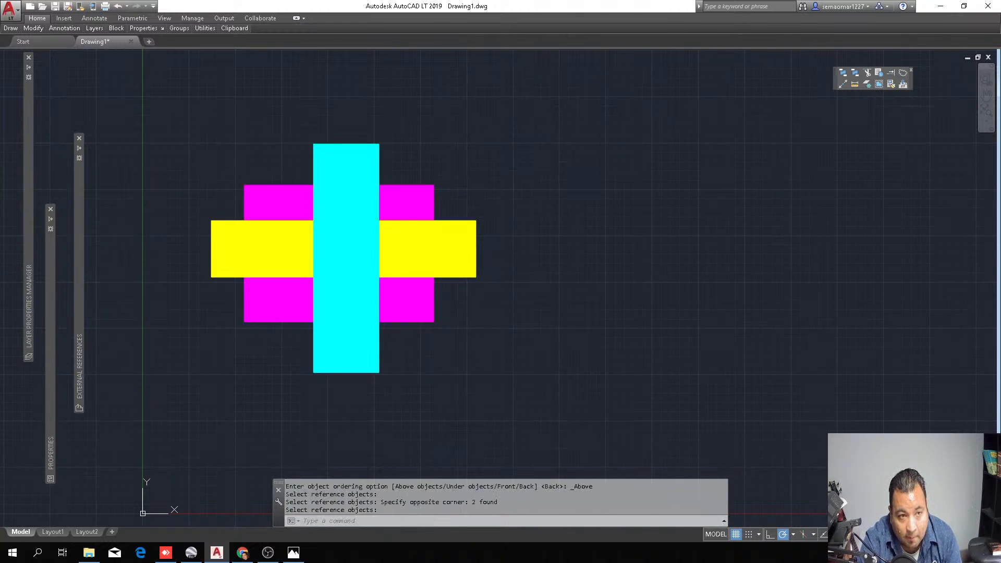
Send the tall cyan rectangle and its hatch under the yellow rectangle and hatch as reference objects
{"action": "mouse_move", "coordinate": [35, 28]}
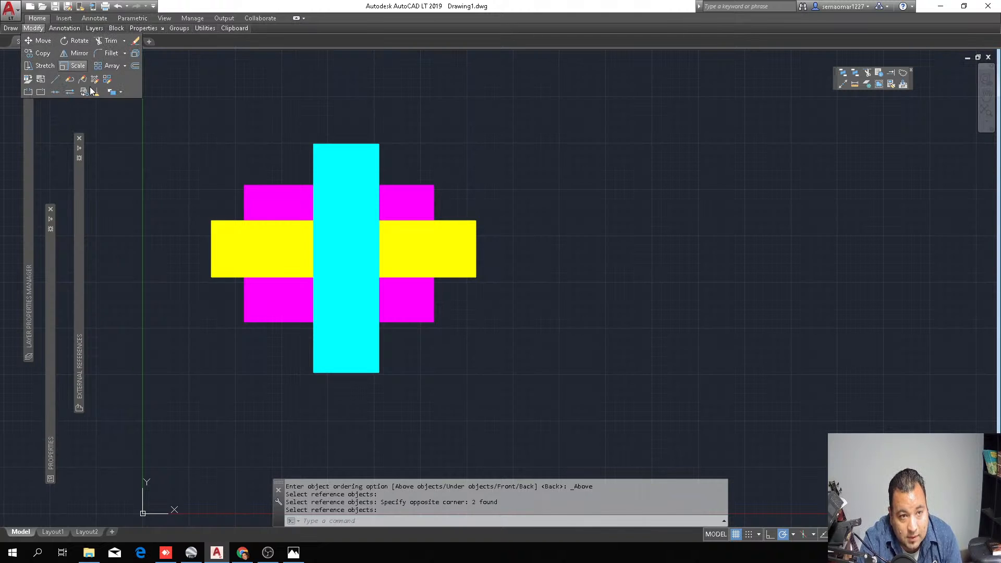
{"action": "left_click", "coordinate": [123, 90]}
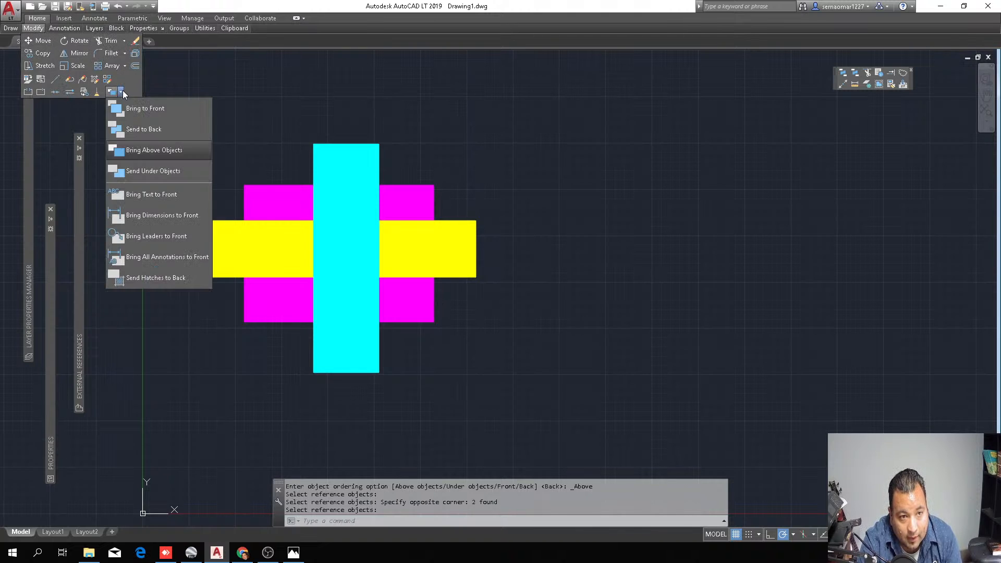
{"action": "left_click", "coordinate": [153, 177]}
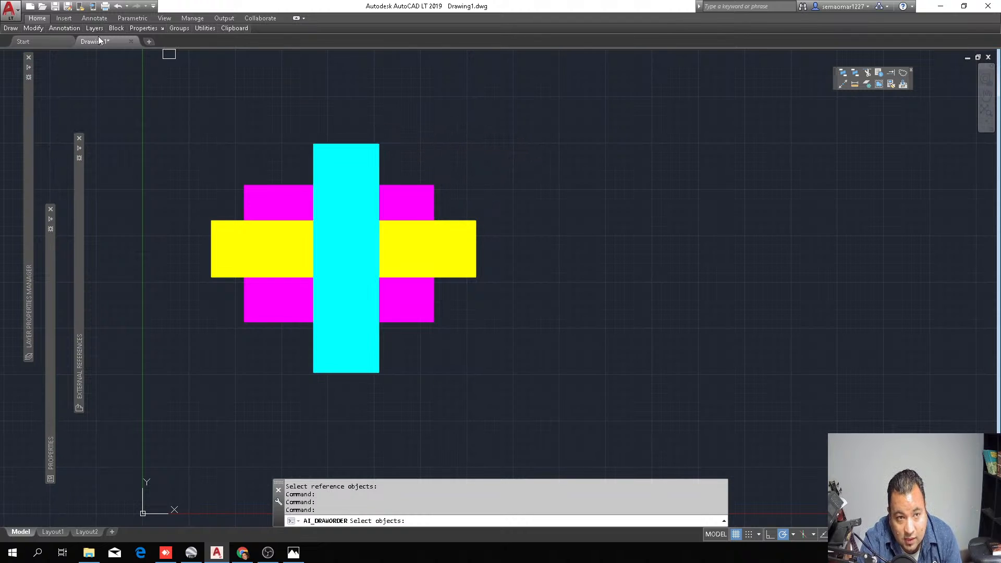
{"action": "left_click", "coordinate": [388, 127]}
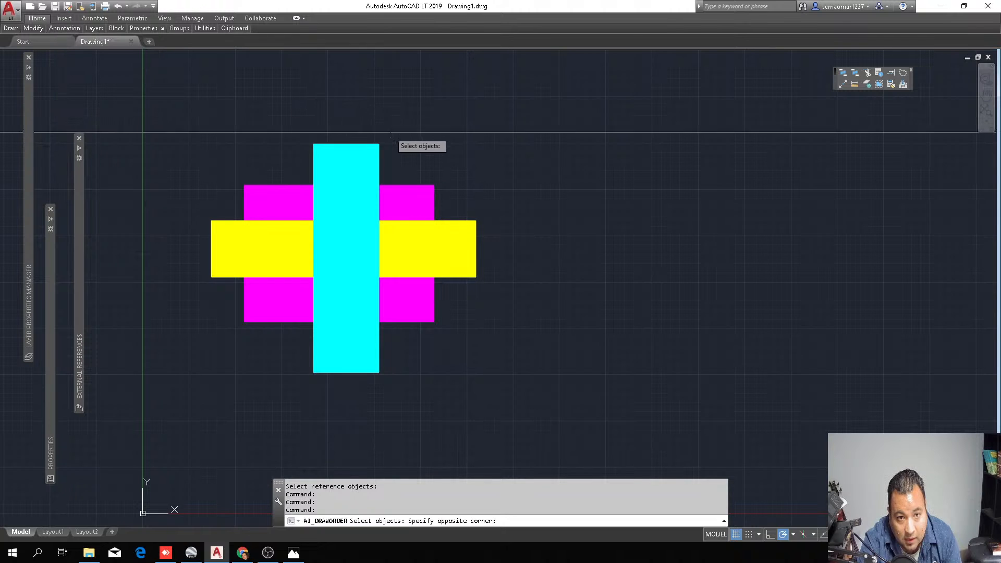
{"action": "left_click", "coordinate": [338, 152]}
{"action": "key", "text": "Return"}
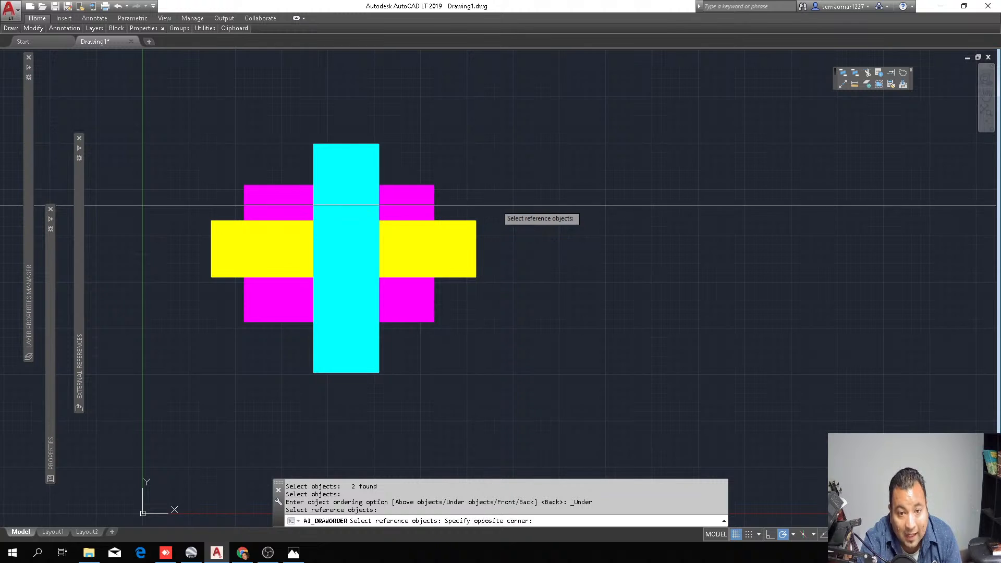
{"action": "left_click", "coordinate": [496, 208]}
{"action": "left_click", "coordinate": [468, 224]}
{"action": "key", "text": "Return"}
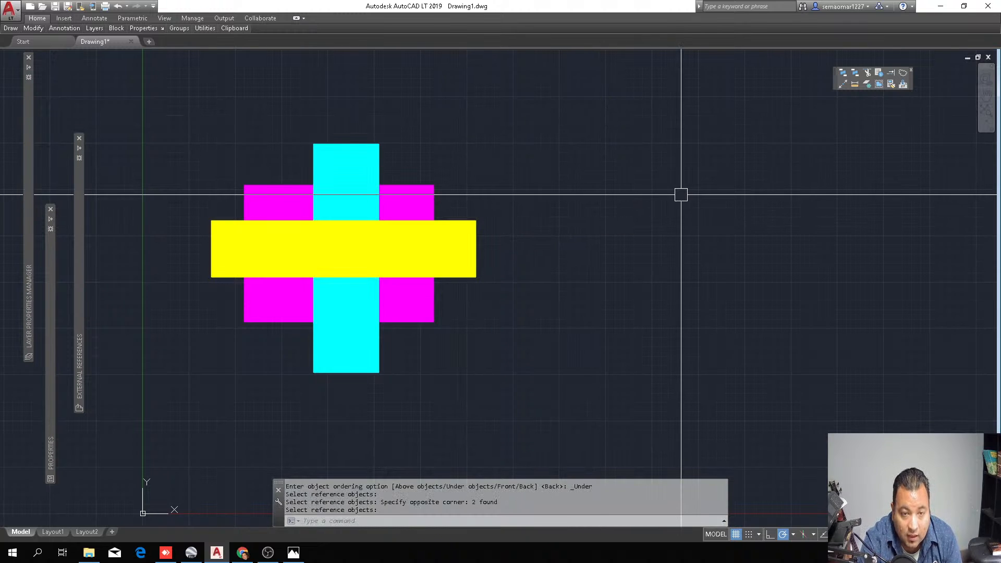
Send the yellow rectangle and its hatch under the cyan rectangle and hatch as reference objects
{"action": "mouse_move", "coordinate": [32, 27]}
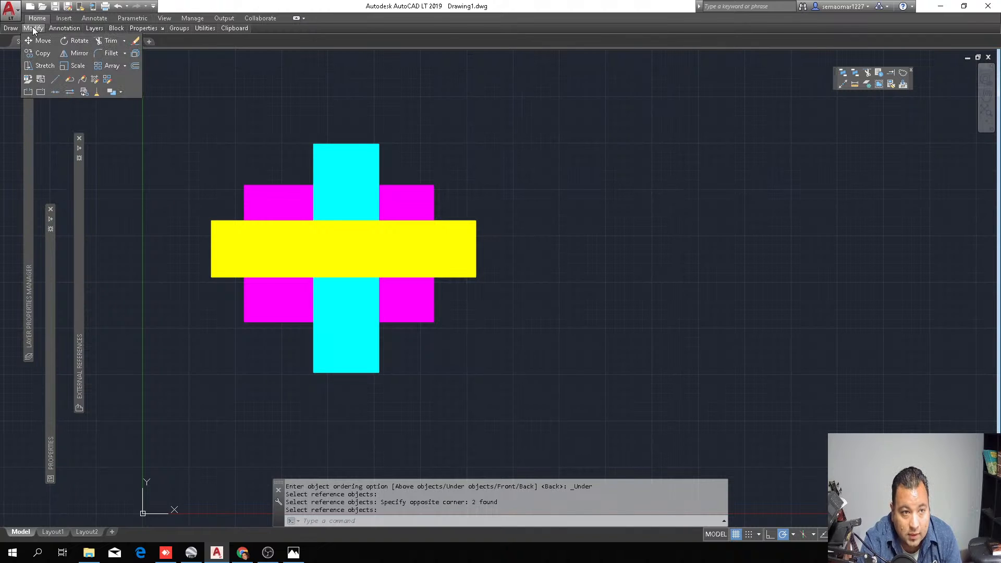
{"action": "left_click", "coordinate": [115, 92]}
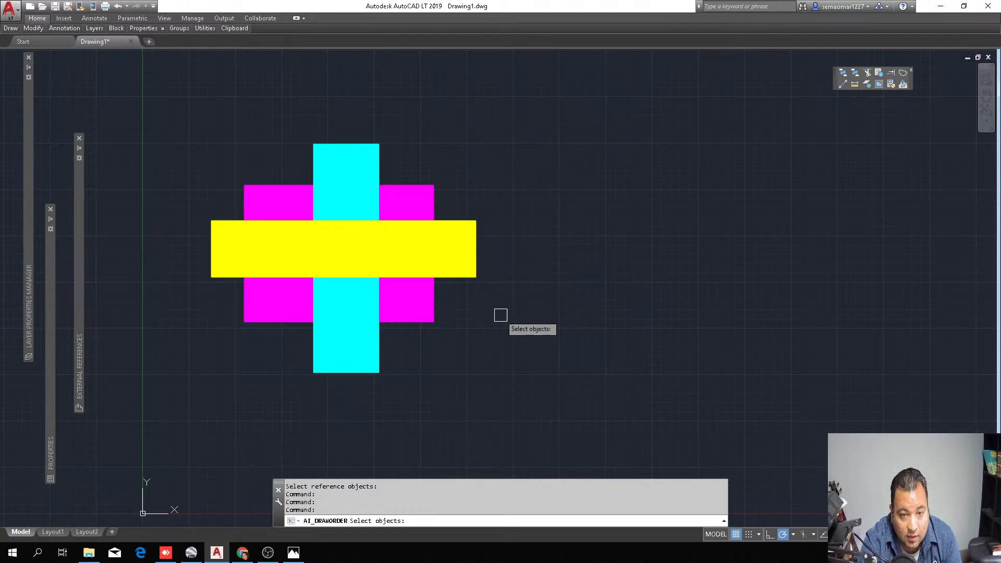
{"action": "left_click", "coordinate": [494, 203]}
{"action": "left_click", "coordinate": [468, 218]}
{"action": "key", "text": "Return"}
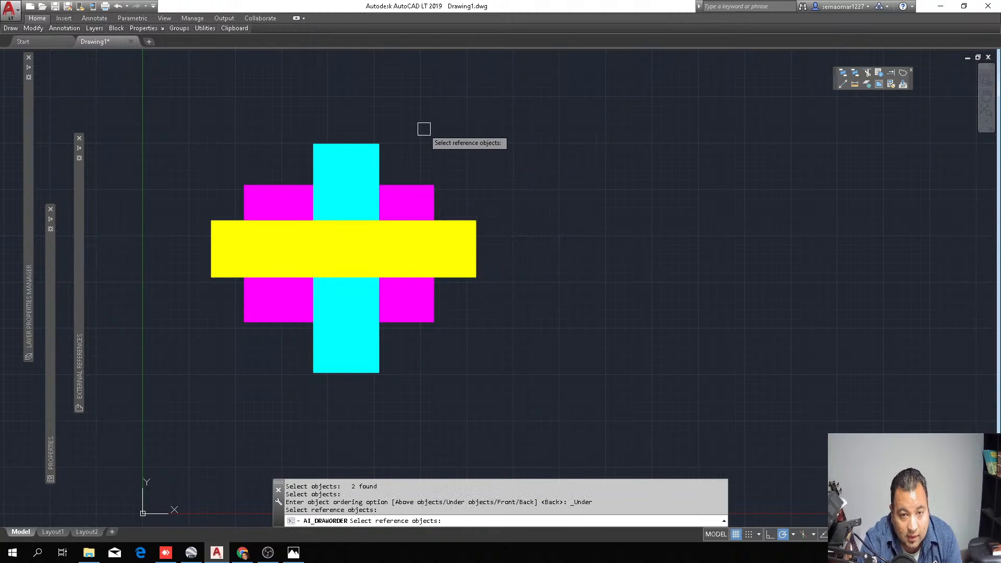
{"action": "left_click", "coordinate": [394, 123]}
{"action": "left_click", "coordinate": [365, 152]}
{"action": "key", "text": "Return"}
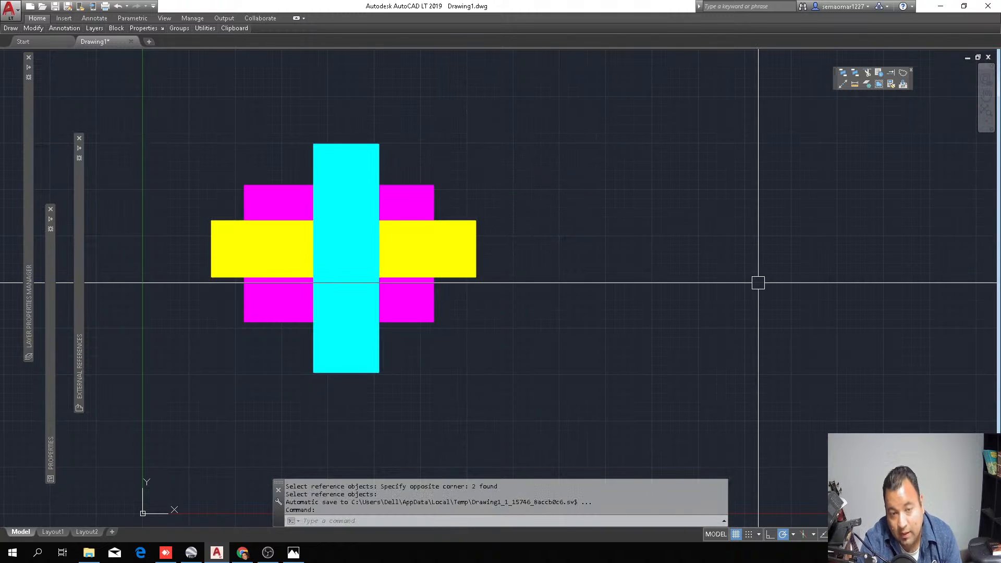